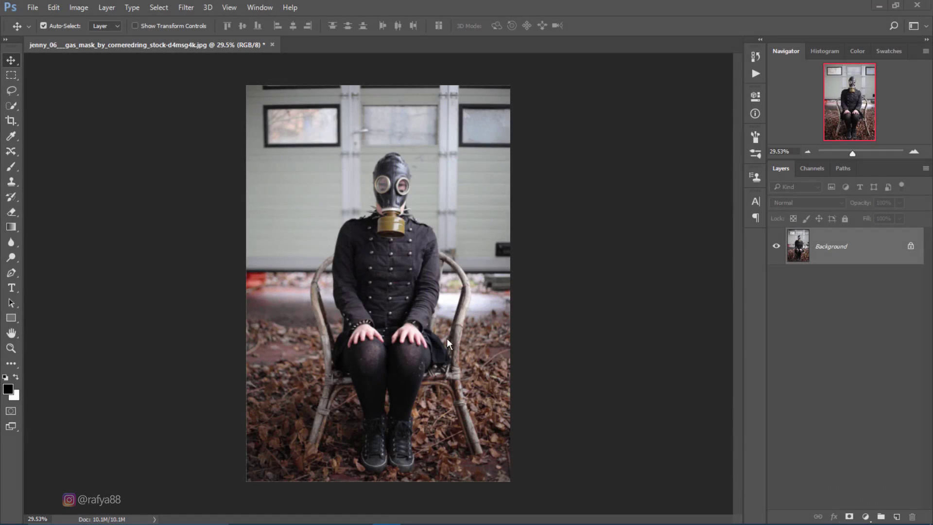
# Step: Duplicate the gas-mask photo's Background layer as Background copy
pyautogui.click(445, 336)
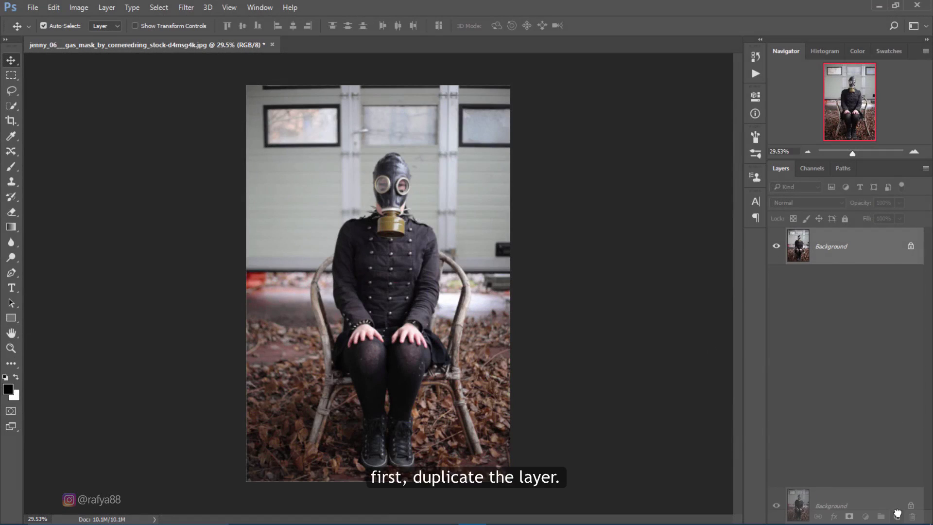
pyautogui.moveTo(882, 251); pyautogui.dragTo(899, 516)
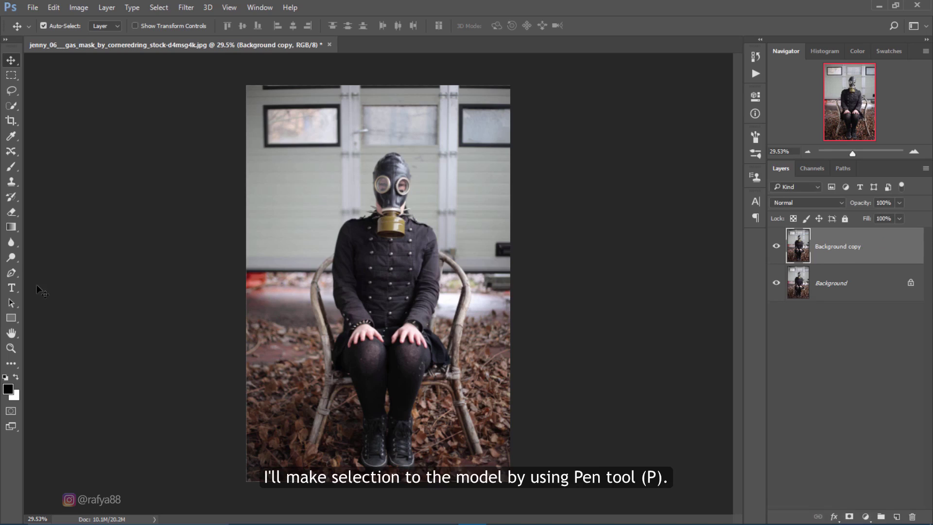
# Step: Switch to the Pen tool and zoom in close on the gas-mask model
pyautogui.click(15, 278)
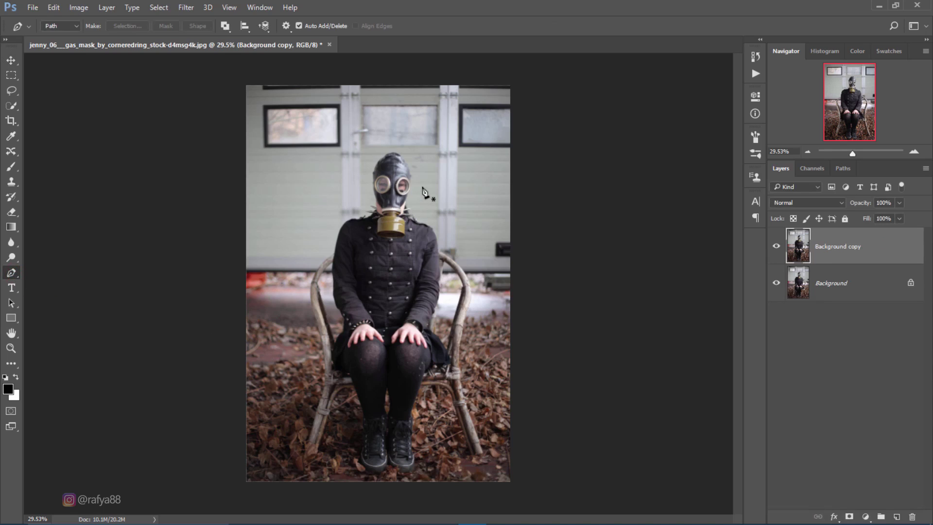
pyautogui.click(914, 152)
pyautogui.click(914, 151)
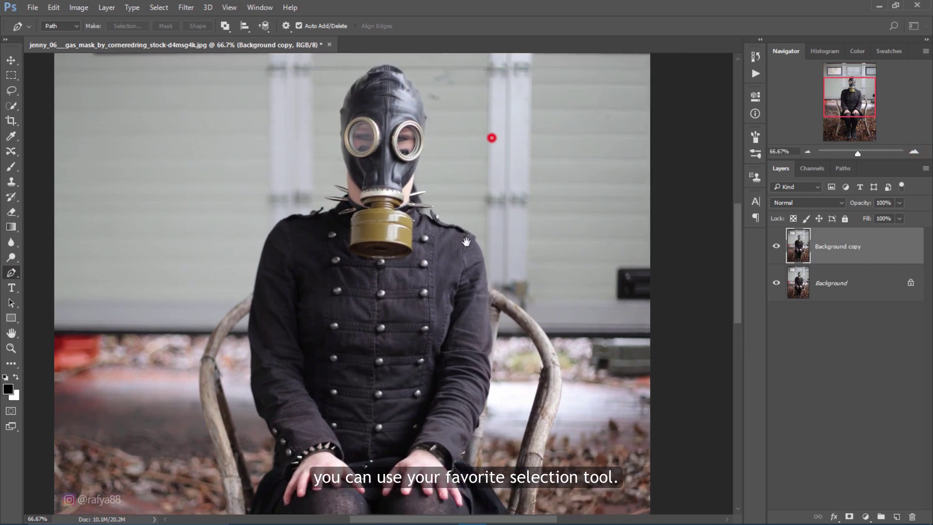
pyautogui.scroll(2, 466, 241)
pyautogui.scroll(2, 447, 225)
pyautogui.scroll(1, 410, 139)
pyautogui.scroll(1, 406, 141)
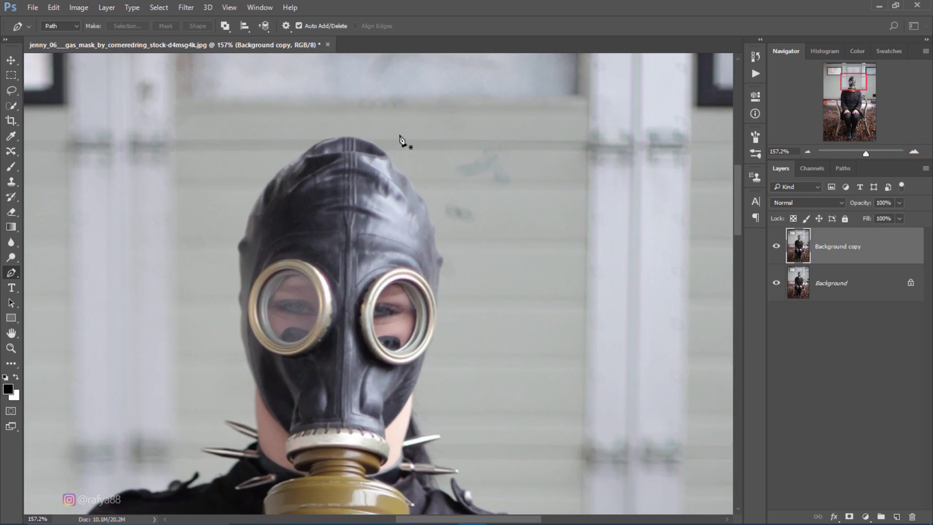
pyautogui.scroll(1, 403, 138)
pyautogui.scroll(1, 295, 117)
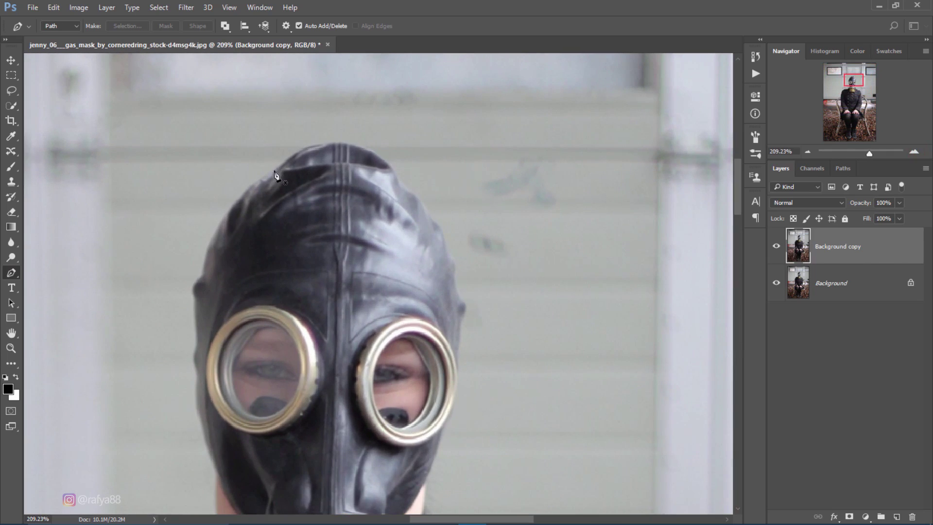
# Step: Trace curved anchor points around the mask, figure and chair, then fit the image on screen
pyautogui.click(273, 172)
pyautogui.moveTo(341, 143); pyautogui.dragTo(374, 150)
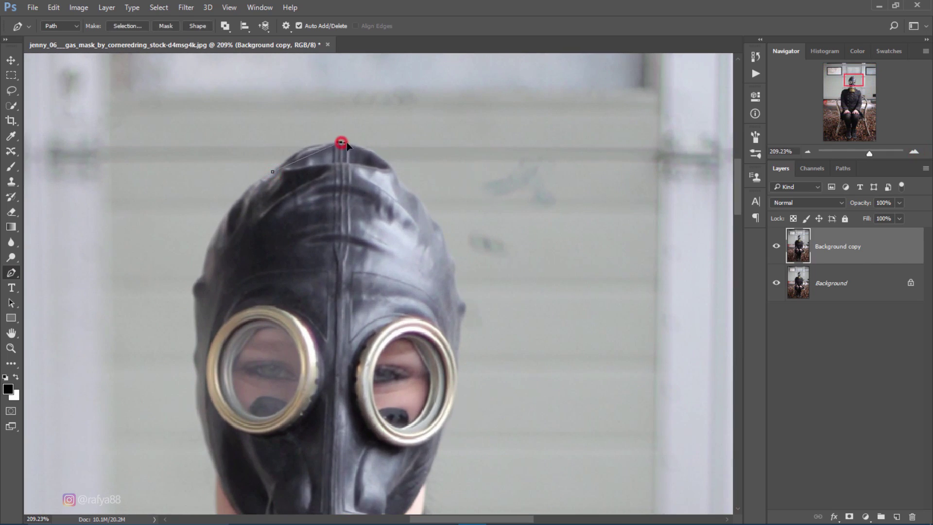
pyautogui.click(393, 165)
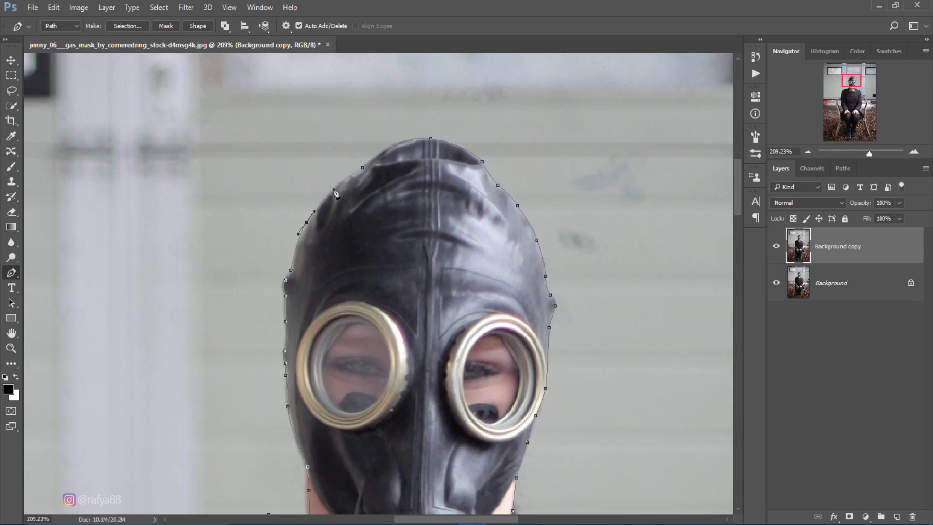
pyautogui.moveTo(362, 170); pyautogui.dragTo(370, 167)
pyautogui.hotkey('ctrl', '0')
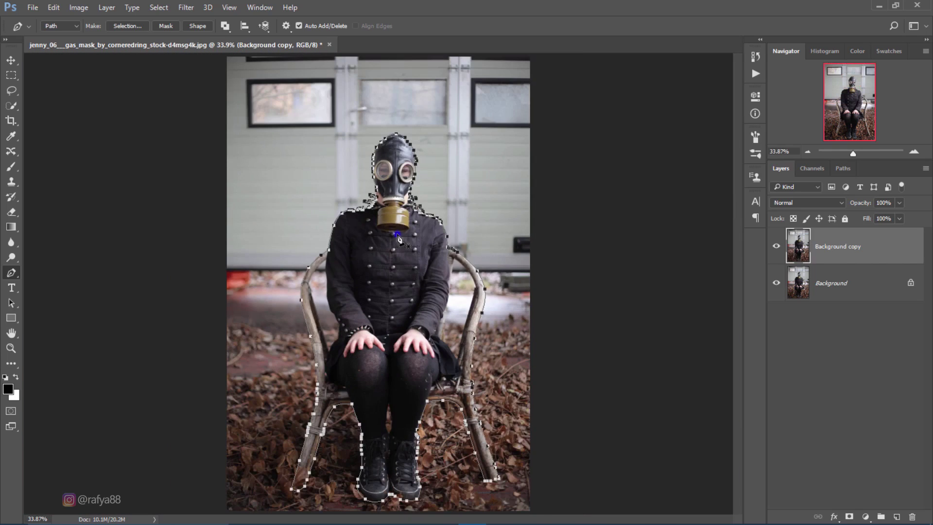
# Step: Convert the finished pen path into an active selection
pyautogui.rightClick(397, 237)
pyautogui.click(454, 282)
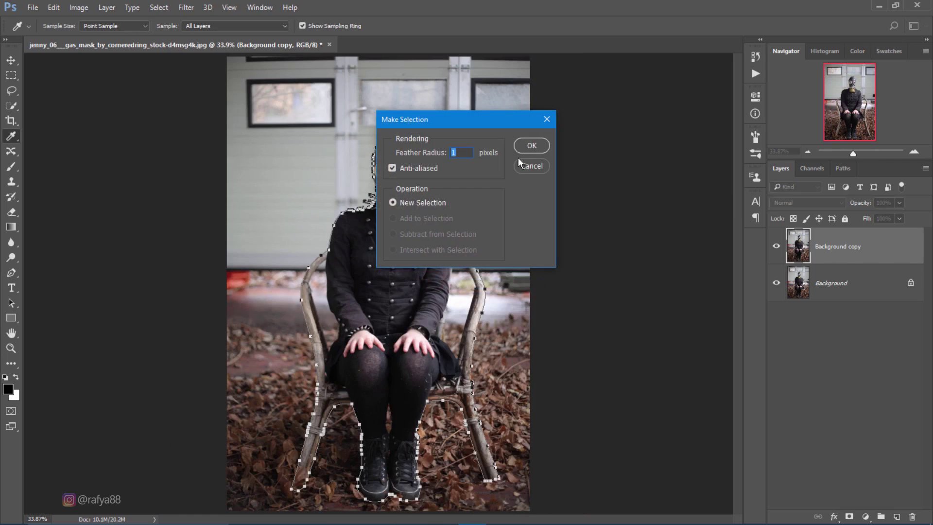
pyautogui.click(529, 146)
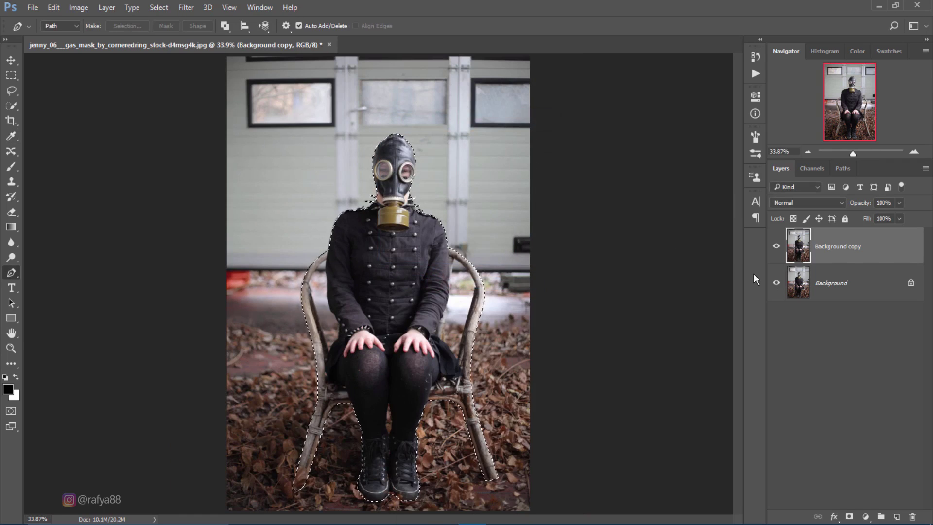
# Step: Hide Background, mask Background copy to the selection, and bring up Select and Mask
pyautogui.click(775, 285)
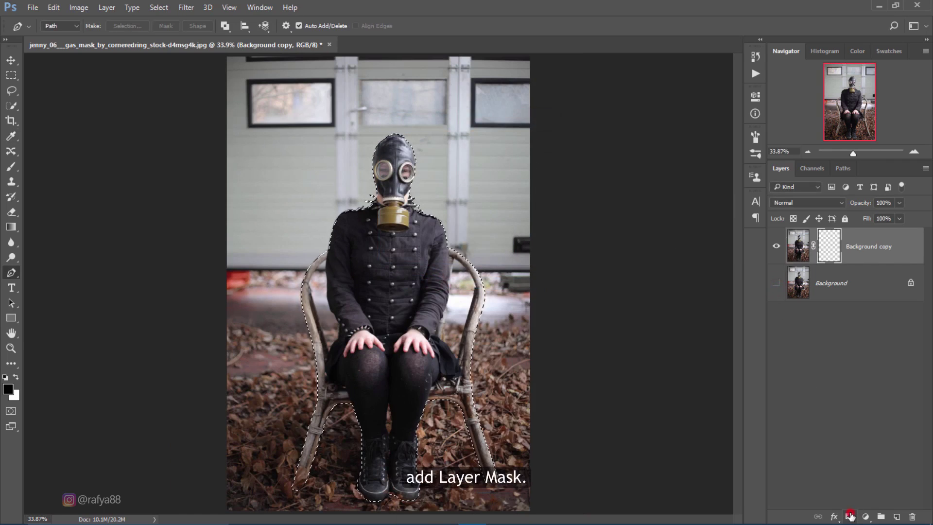
pyautogui.click(849, 516)
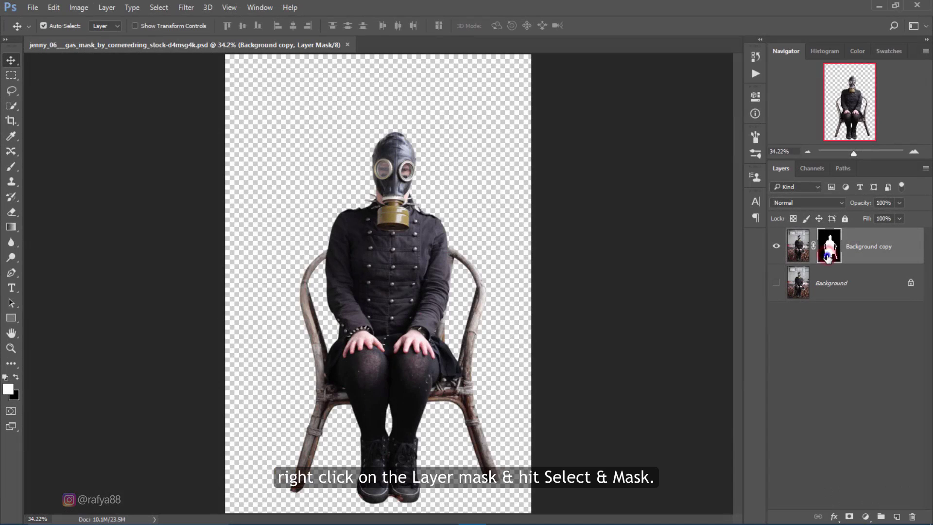
pyautogui.rightClick(828, 256)
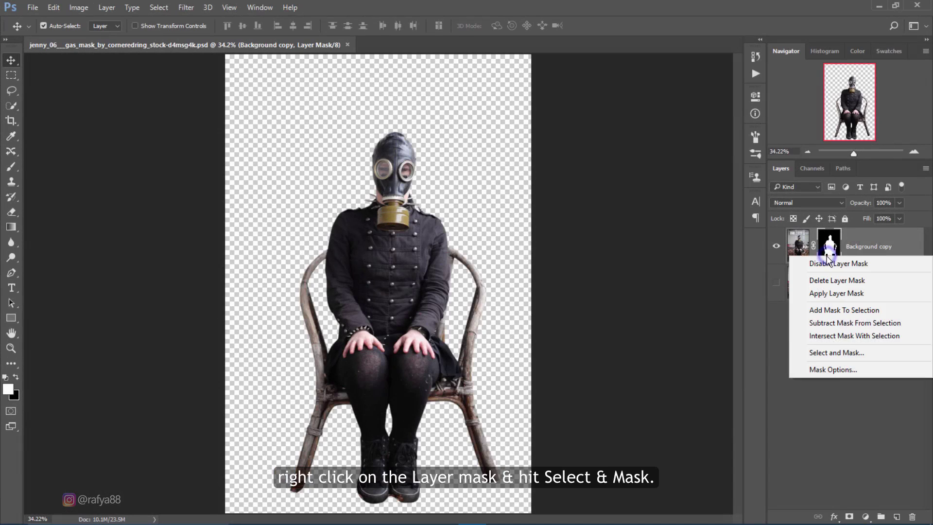
pyautogui.click(846, 348)
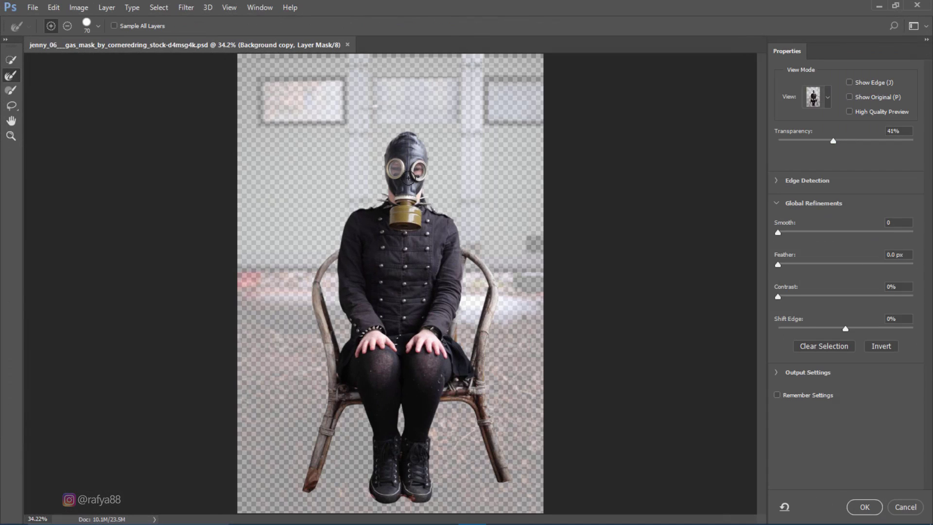
# Step: Refine the mask with 100% preview transparency, Smooth 5 and Feather 0.6 px, and apply it
pyautogui.scroll(2, 409, 178)
pyautogui.scroll(2, 409, 178)
pyautogui.scroll(2, 409, 178)
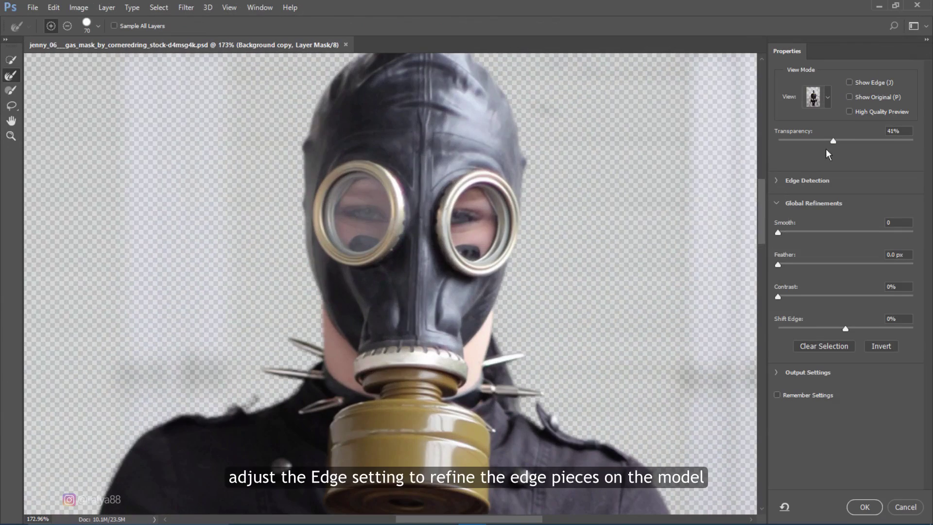
pyautogui.moveTo(833, 140); pyautogui.dragTo(913, 141)
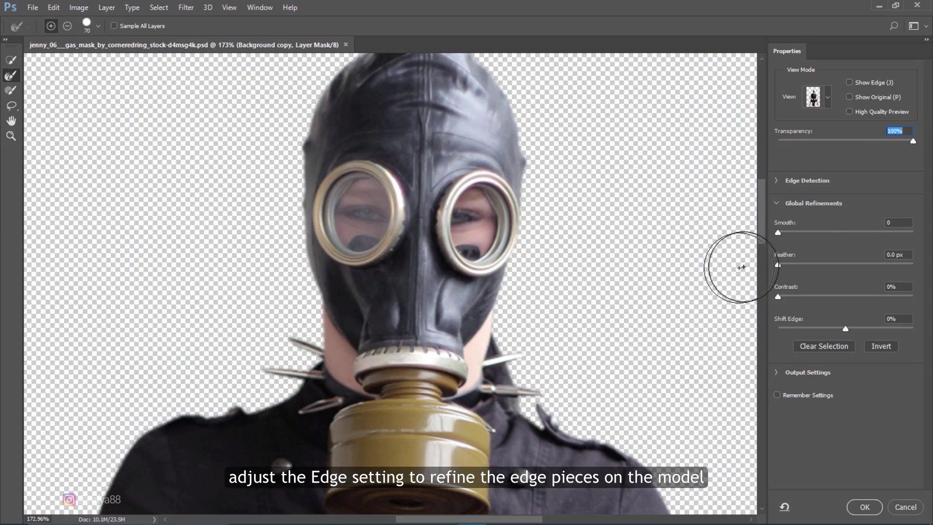
pyautogui.scroll(2, 532, 271)
pyautogui.scroll(3, 444, 389)
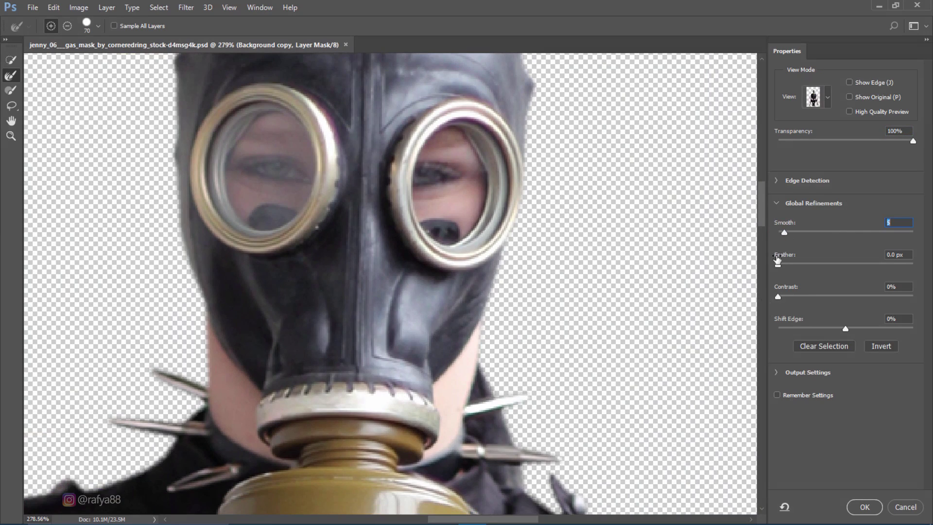
pyautogui.moveTo(779, 264); pyautogui.dragTo(785, 267)
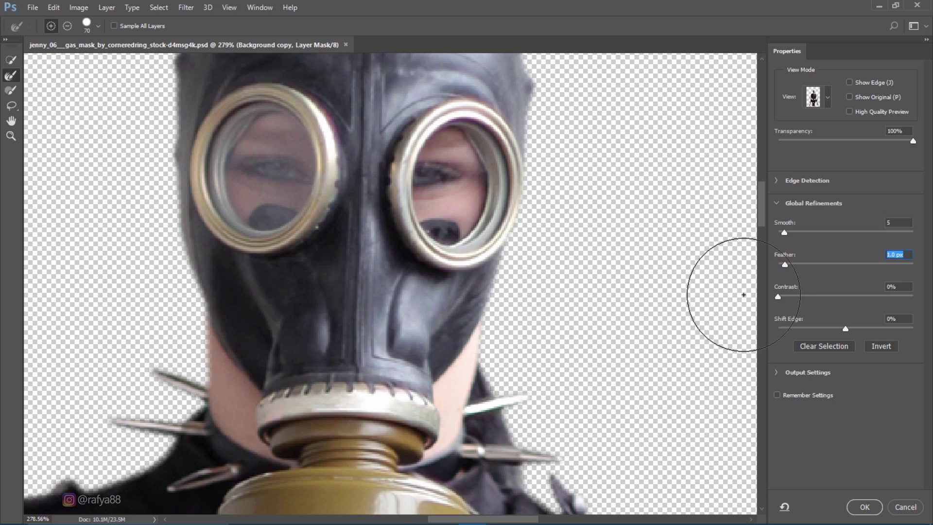
pyautogui.moveTo(788, 267); pyautogui.dragTo(784, 268)
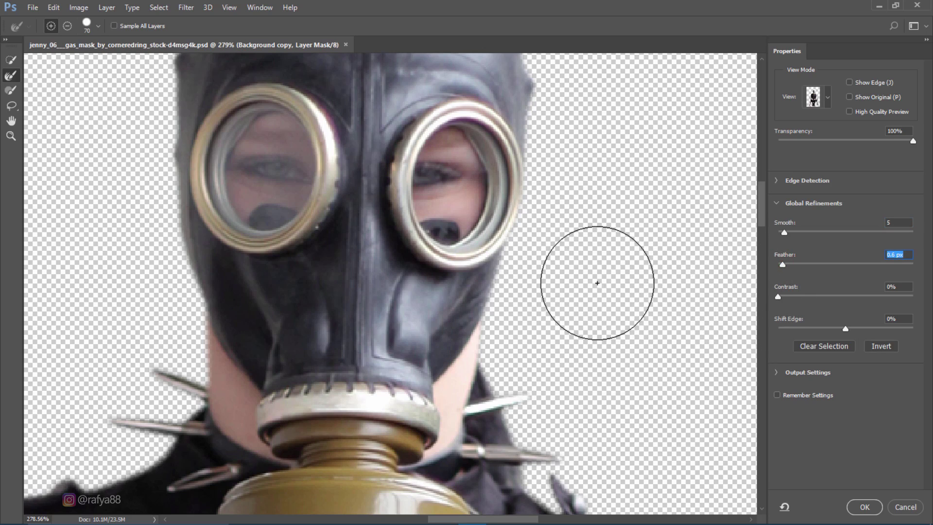
pyautogui.click(863, 507)
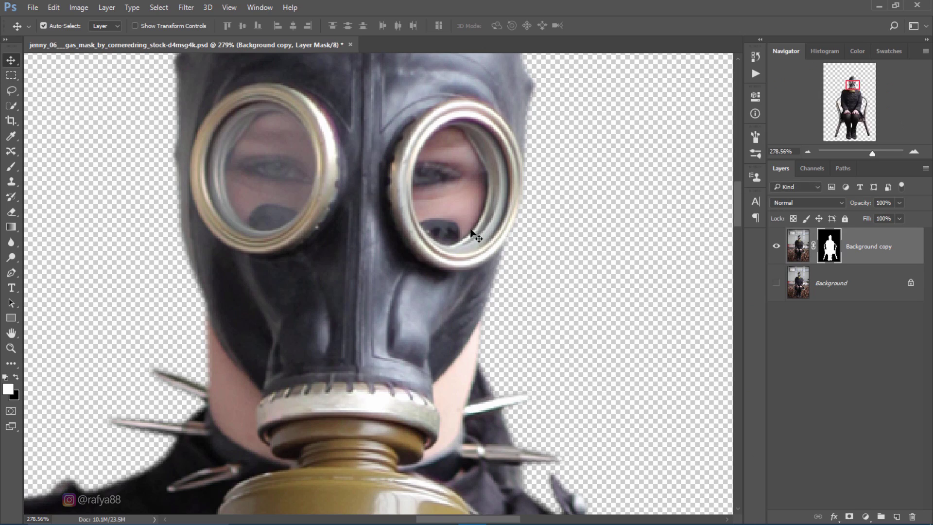
# Step: Rename the masked Background copy layer to 'model'
pyautogui.scroll(-5, 471, 232)
pyautogui.scroll(-2, 472, 226)
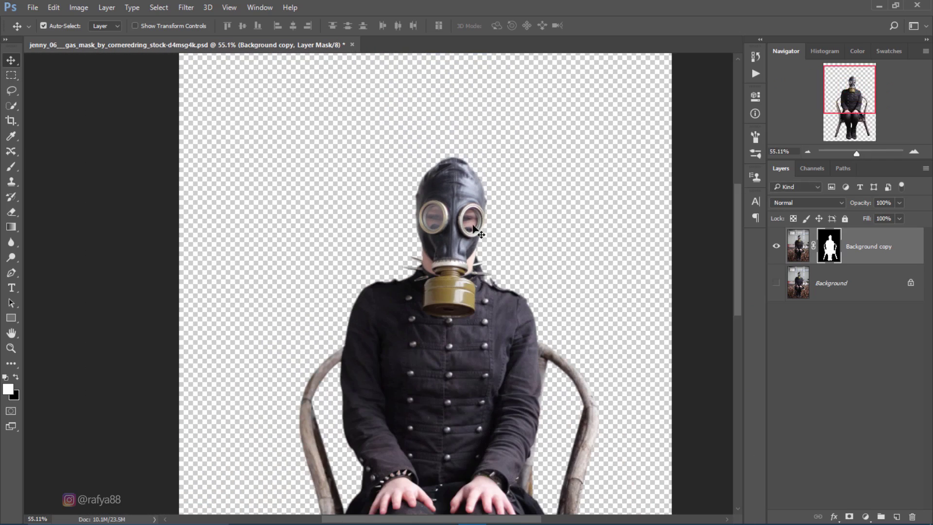
pyautogui.scroll(-1, 474, 243)
pyautogui.scroll(-2, 475, 260)
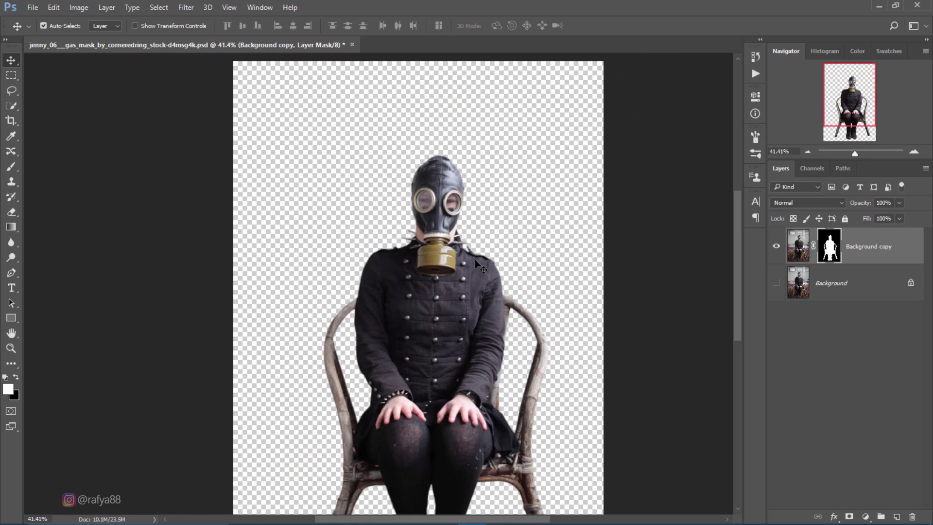
pyautogui.scroll(-2, 474, 259)
pyautogui.click(877, 283)
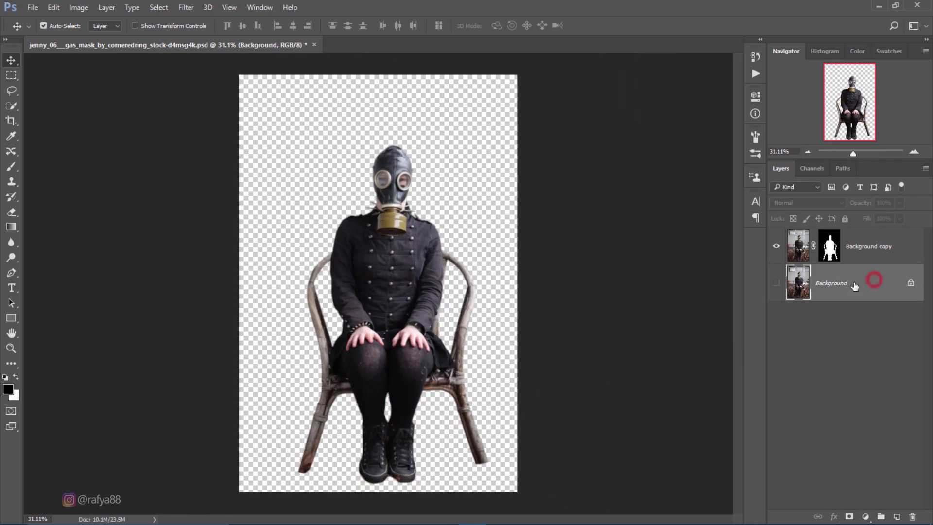
pyautogui.click(777, 285)
pyautogui.doubleClick(874, 246)
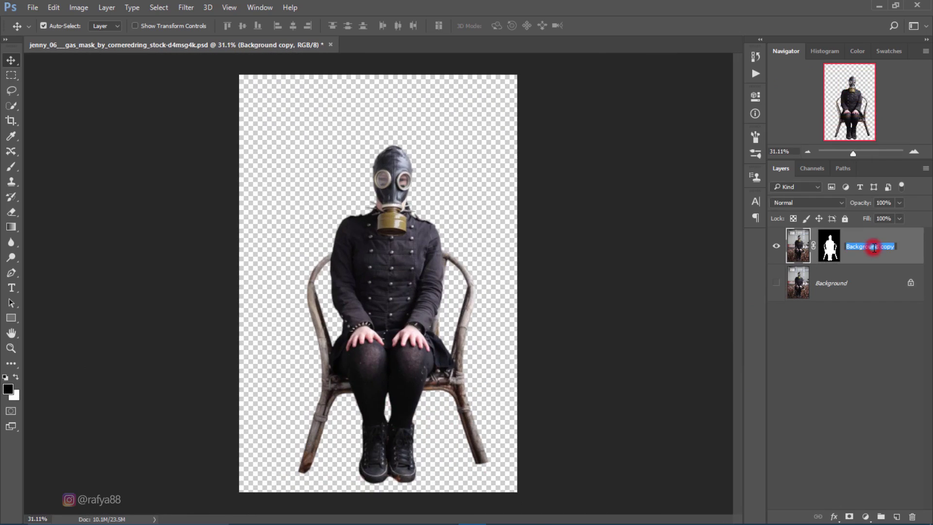
pyautogui.write('model')
pyautogui.press('Return')
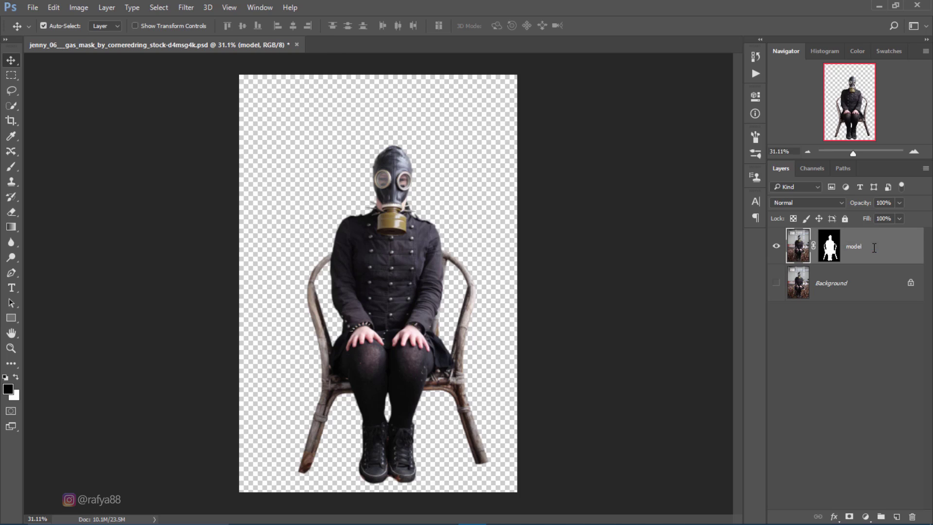
# Step: Turn the original Background layer's visibility back on beneath the model
pyautogui.click(848, 290)
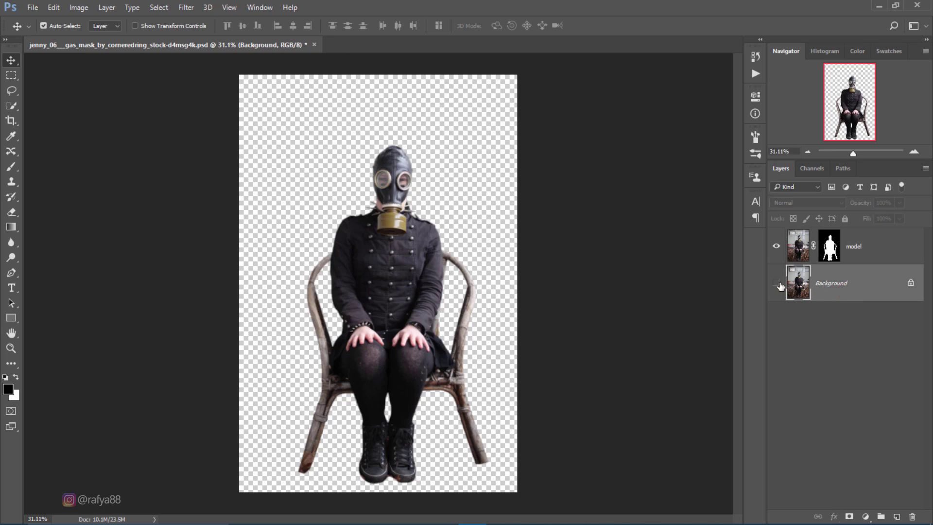
pyautogui.click(777, 283)
pyautogui.click(776, 286)
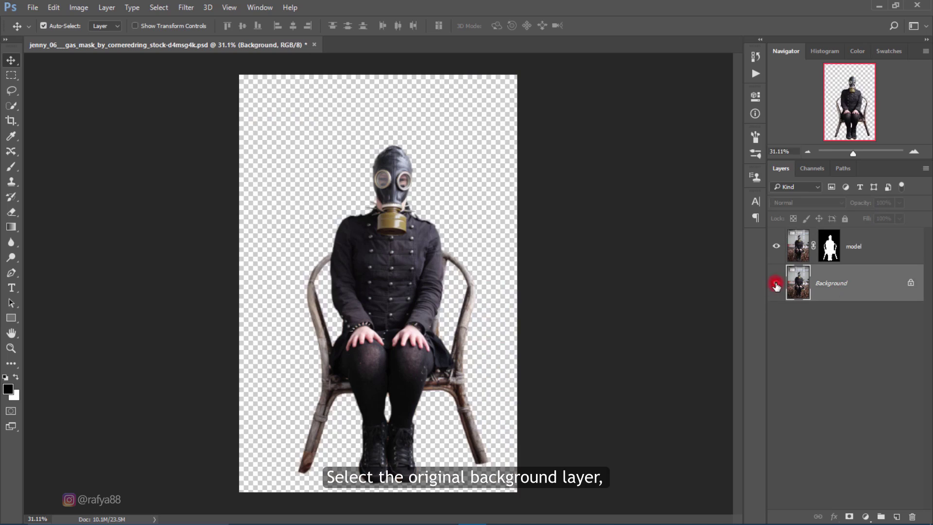
# Step: Add a Curves adjustment with highlights and midtones pulled down to darken the backdrop
pyautogui.click(865, 517)
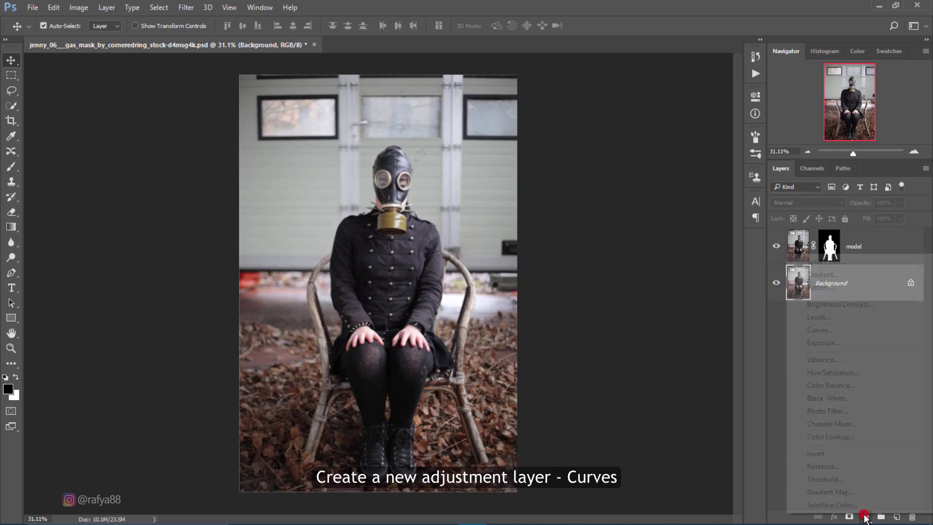
pyautogui.click(888, 331)
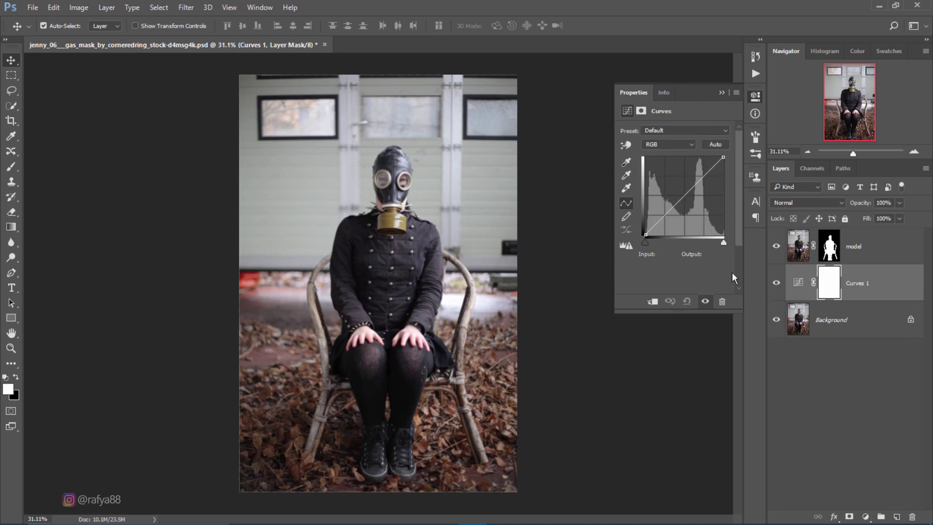
pyautogui.moveTo(725, 163); pyautogui.dragTo(728, 174)
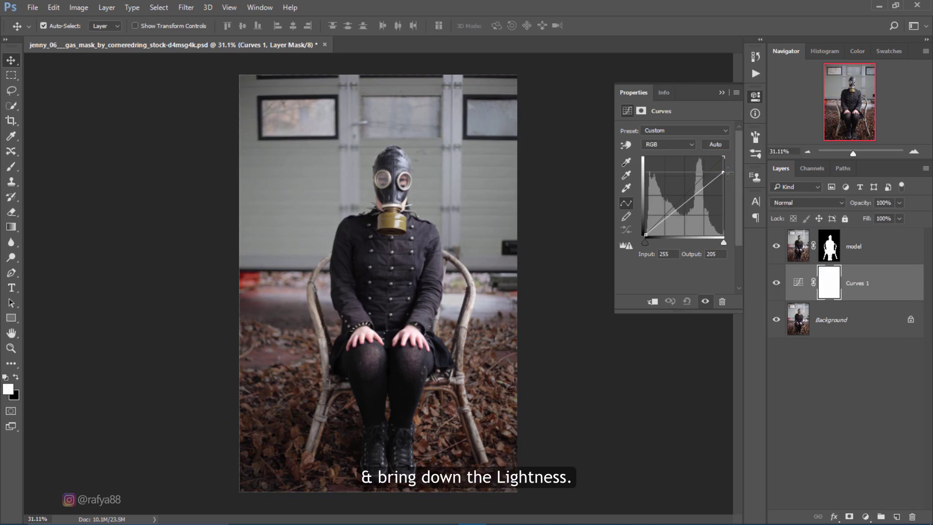
pyautogui.moveTo(689, 200); pyautogui.dragTo(689, 205)
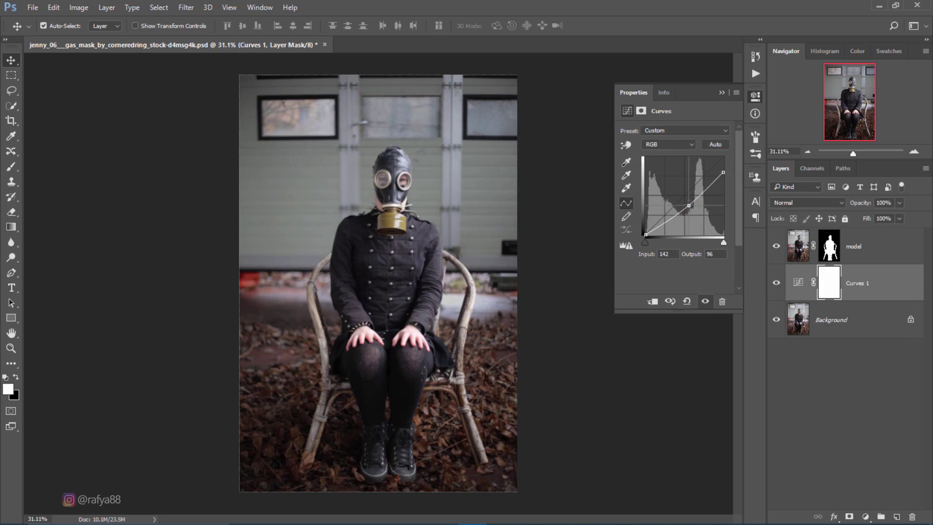
pyautogui.moveTo(724, 173); pyautogui.dragTo(725, 180)
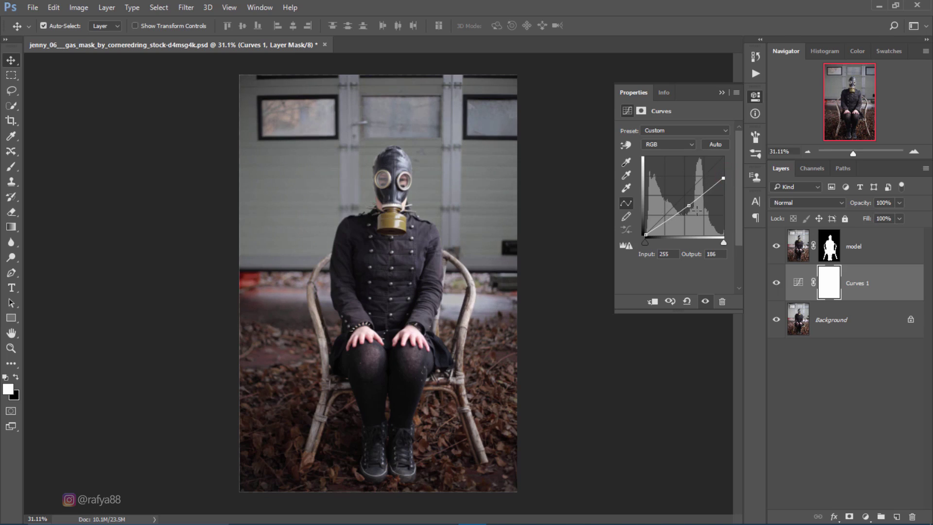
pyautogui.click(723, 93)
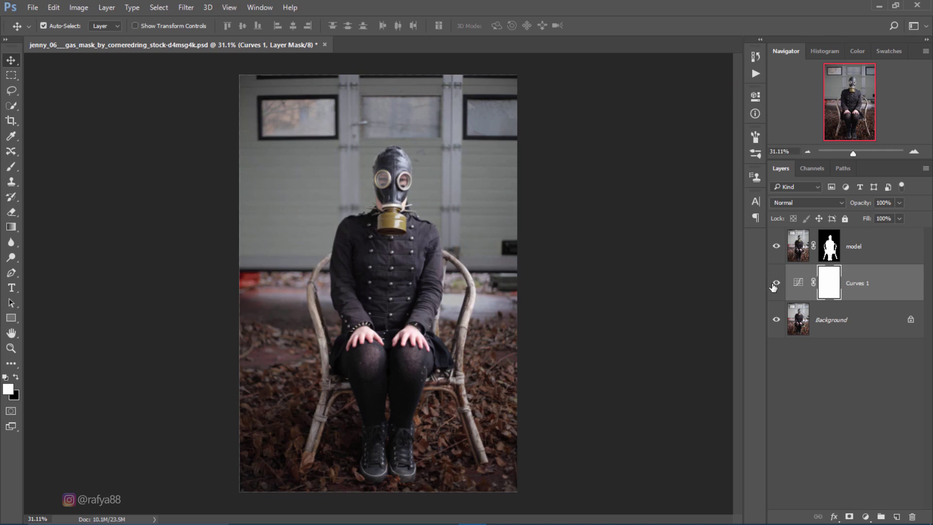
# Step: Toggle Curves 1 off and back on to compare the darkening
pyautogui.click(776, 284)
pyautogui.click(776, 284)
pyautogui.scroll(-1, 501, 184)
pyautogui.scroll(3, 497, 178)
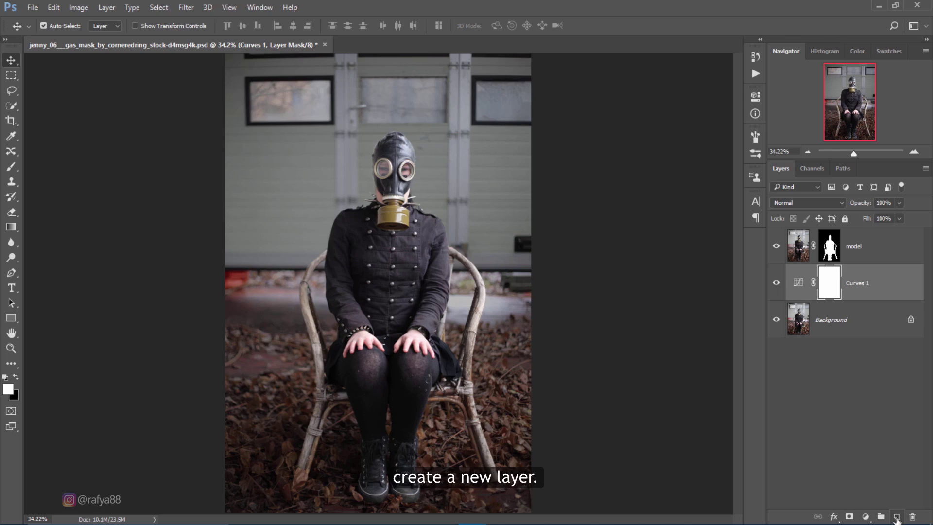
# Step: On a new layer, set up a white, low-opacity 129 smoke brush at 448 px
pyautogui.click(897, 517)
pyautogui.press('x')
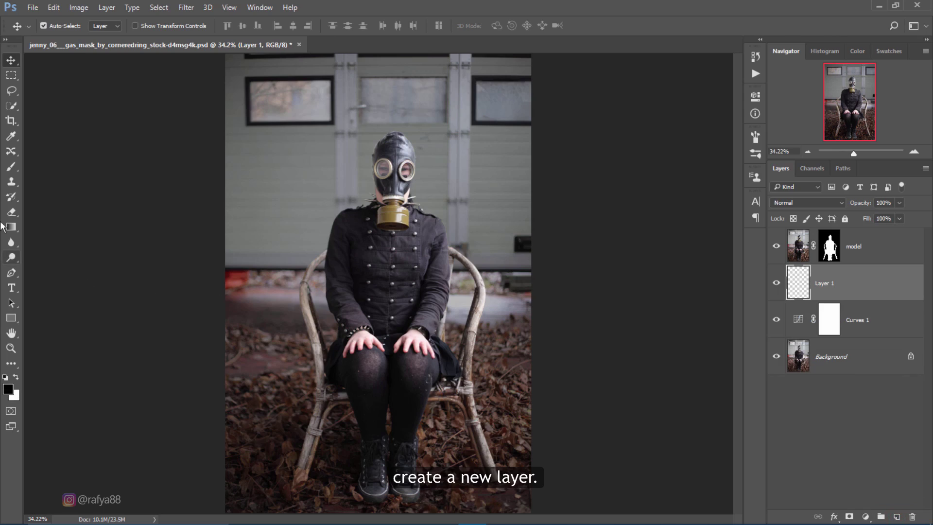
pyautogui.press('b')
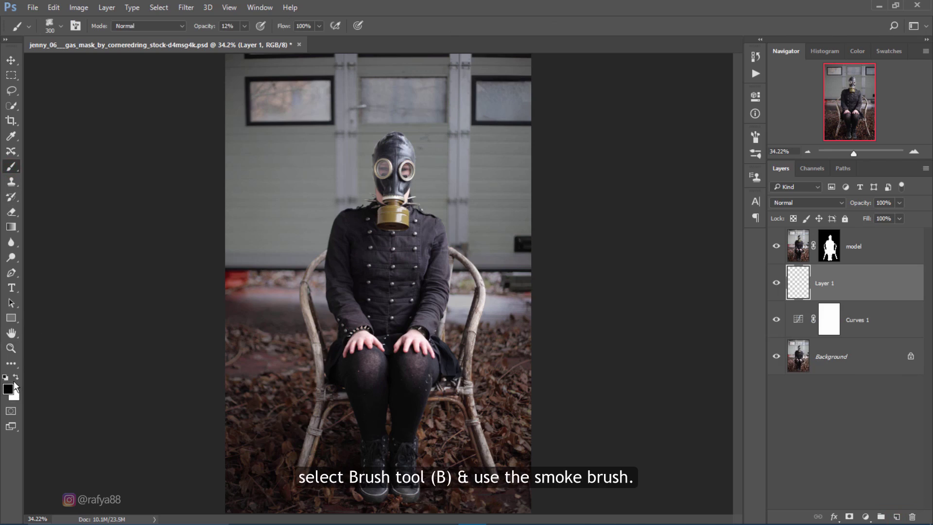
pyautogui.rightClick(380, 168)
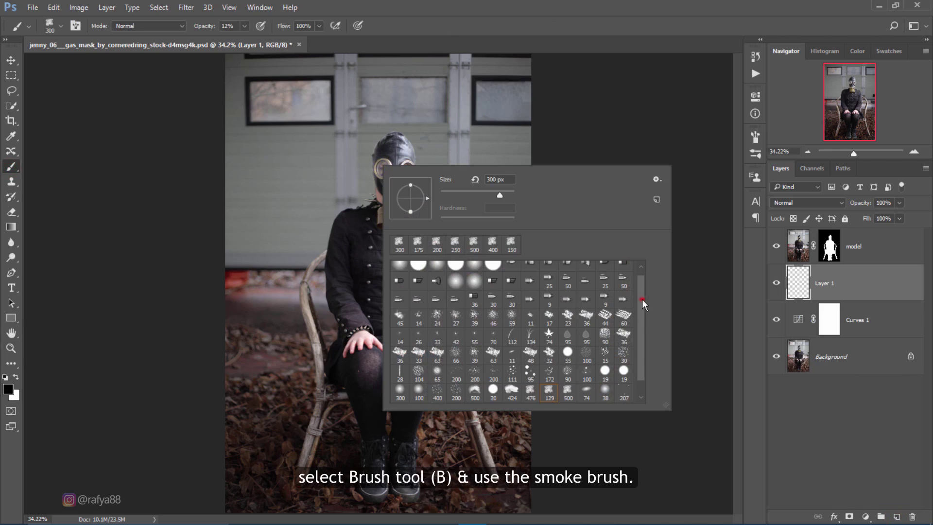
pyautogui.scroll(-1, 643, 304)
pyautogui.click(548, 375)
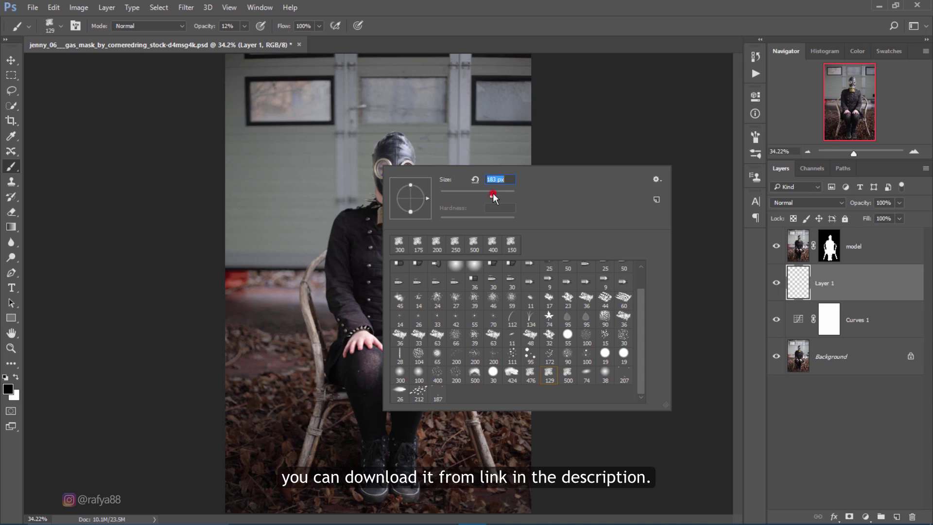
pyautogui.moveTo(498, 196); pyautogui.dragTo(504, 195)
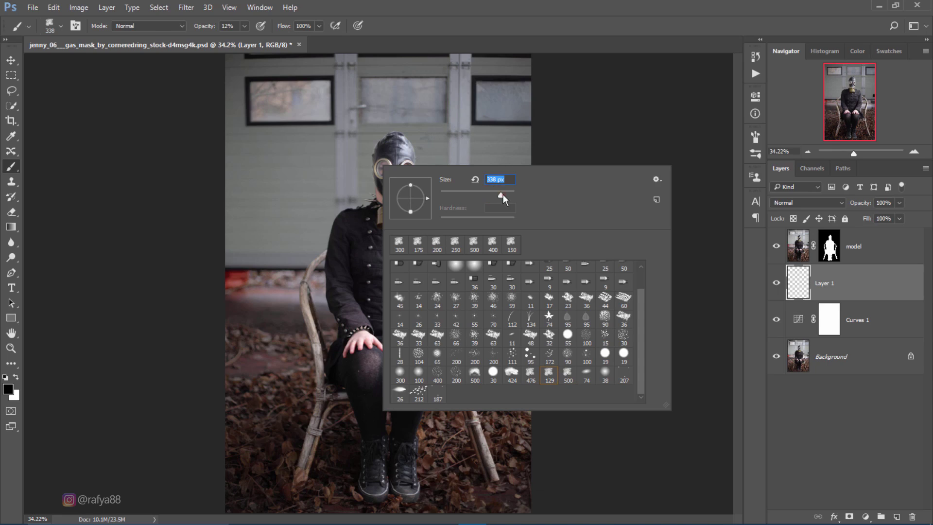
pyautogui.click(441, 11)
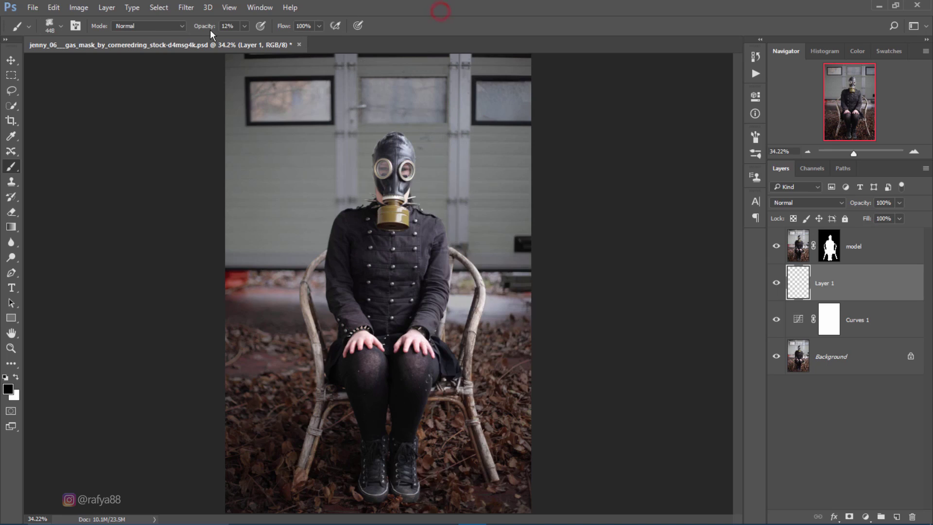
pyautogui.moveTo(210, 26); pyautogui.dragTo(207, 26)
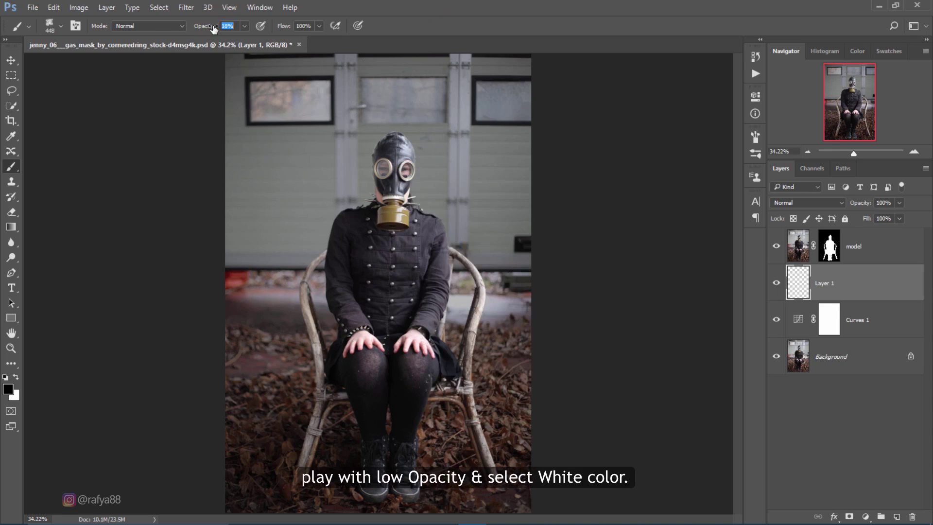
pyautogui.click(16, 377)
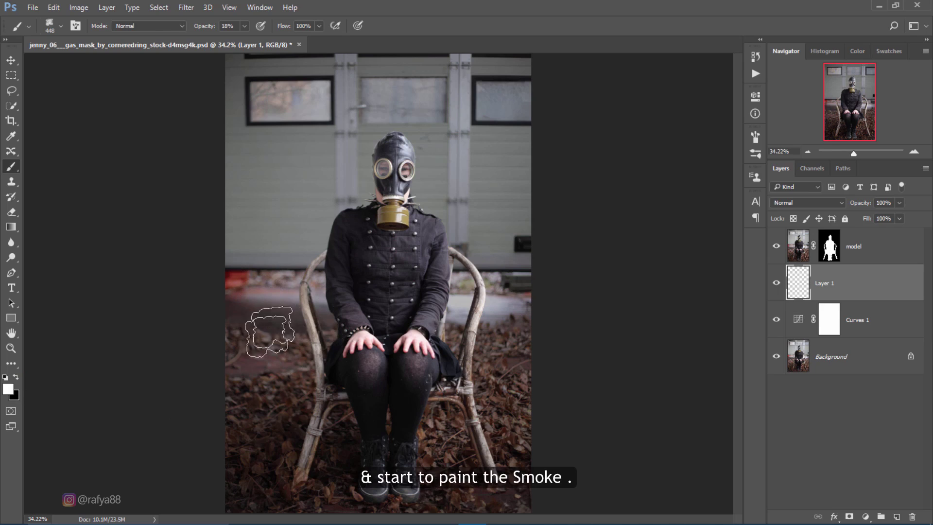
# Step: Paint smoke over the left and upper-right background at 600–800 px and 21% opacity
pyautogui.click(250, 334)
pyautogui.press(']')
pyautogui.press(']')
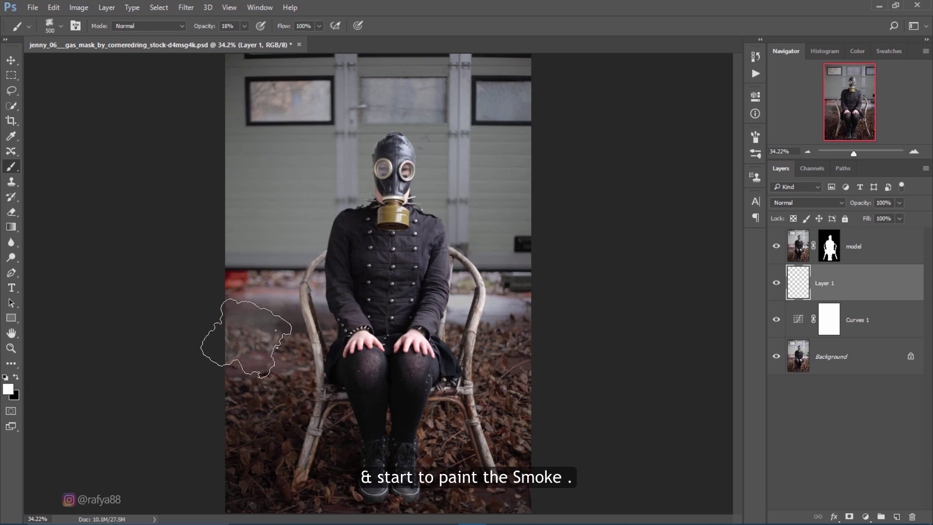
pyautogui.moveTo(211, 28); pyautogui.dragTo(217, 28)
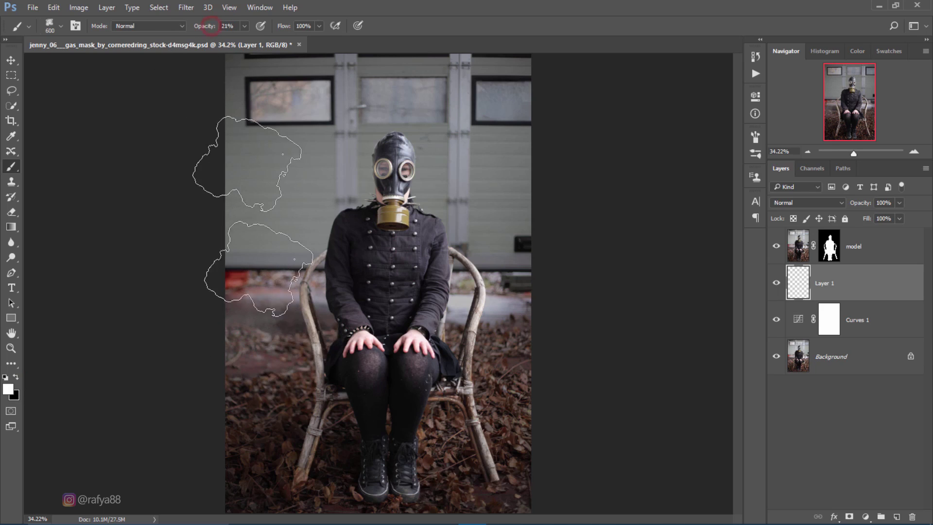
pyautogui.click(274, 324)
pyautogui.moveTo(338, 331)
pyautogui.mouseDown()
pyautogui.moveTo(336, 250)
pyautogui.moveTo(457, 232)
pyautogui.moveTo(489, 321)
pyautogui.mouseUp()
pyautogui.press(']')
pyautogui.press(']')
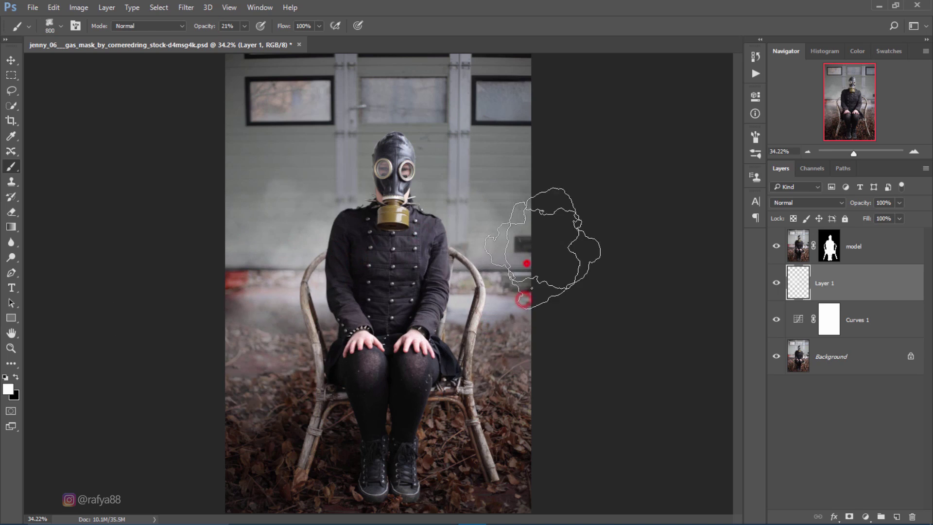
pyautogui.moveTo(525, 199)
pyautogui.mouseDown()
pyautogui.moveTo(512, 197)
pyautogui.moveTo(529, 313)
pyautogui.mouseUp()
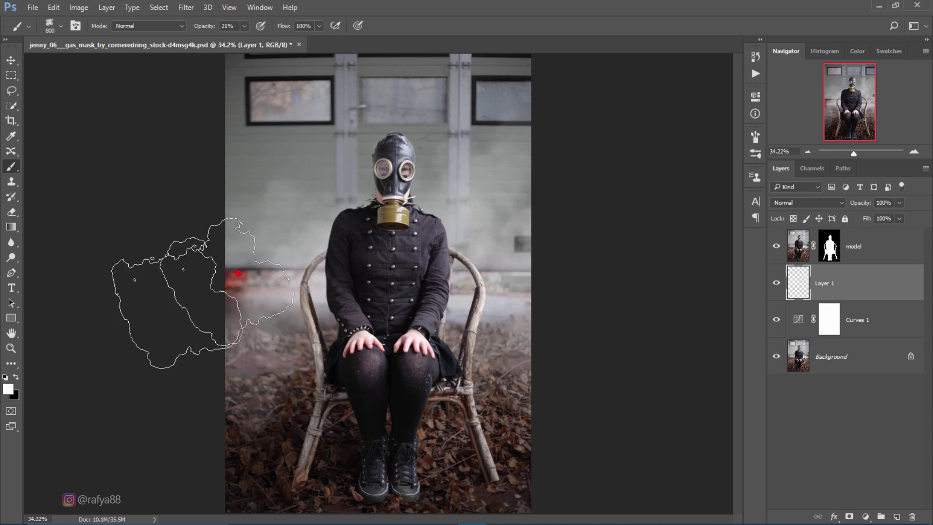
pyautogui.moveTo(443, 199); pyautogui.dragTo(527, 340)
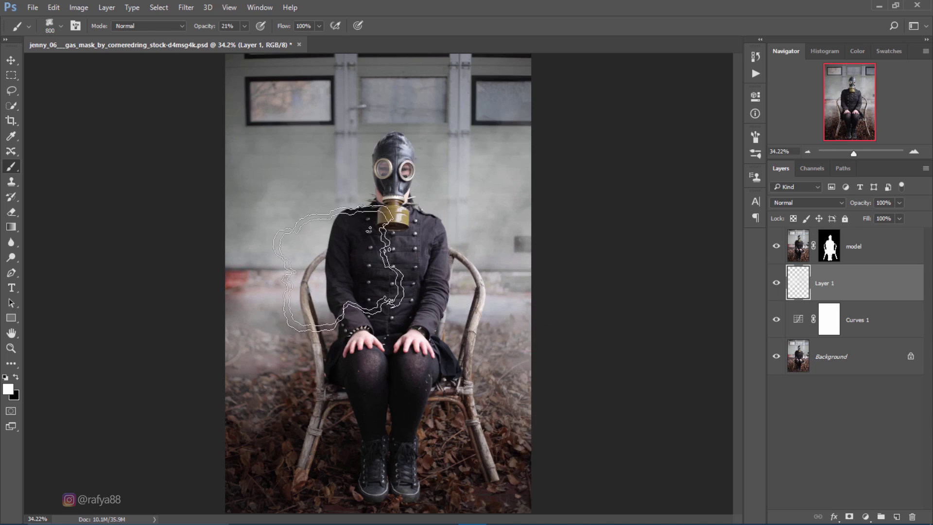
# Step: Add haze across the lower figure and boots, then set Layer 1 opacity to 87%
pyautogui.scroll(-2, 387, 214)
pyautogui.moveTo(316, 367); pyautogui.dragTo(498, 375)
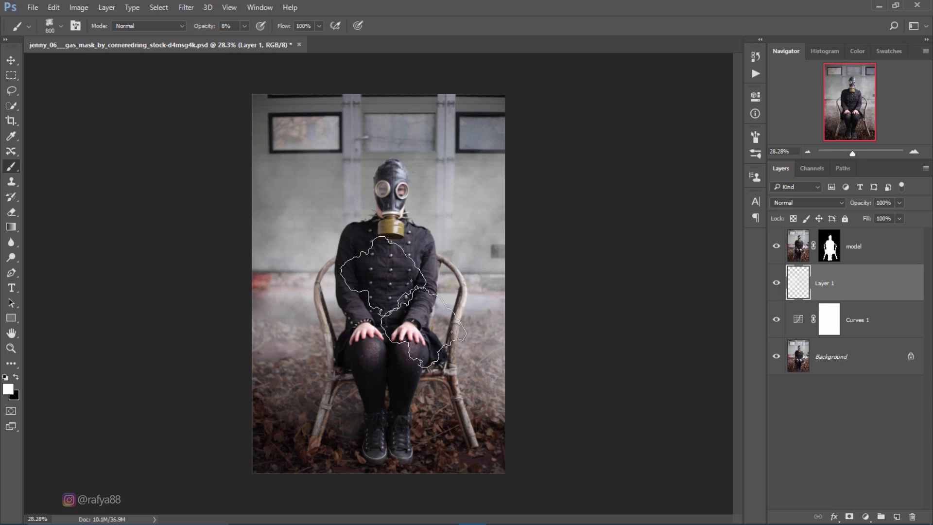
pyautogui.click(501, 470)
pyautogui.click(218, 435)
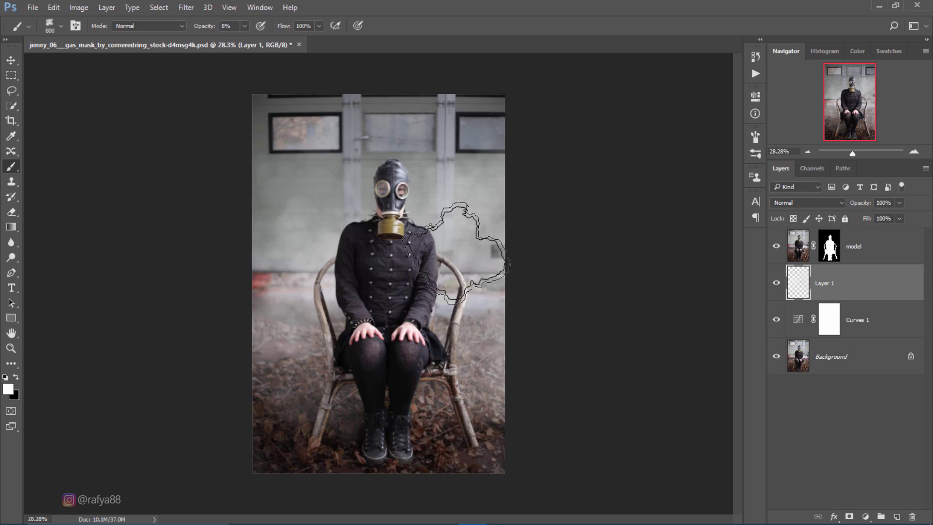
pyautogui.scroll(1, 481, 226)
pyautogui.scroll(1, 392, 271)
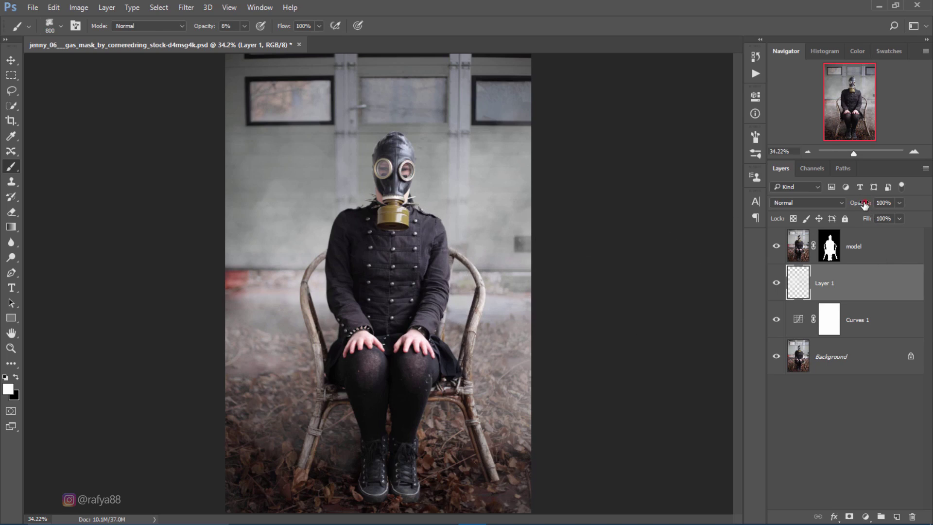
pyautogui.moveTo(864, 205); pyautogui.dragTo(858, 203)
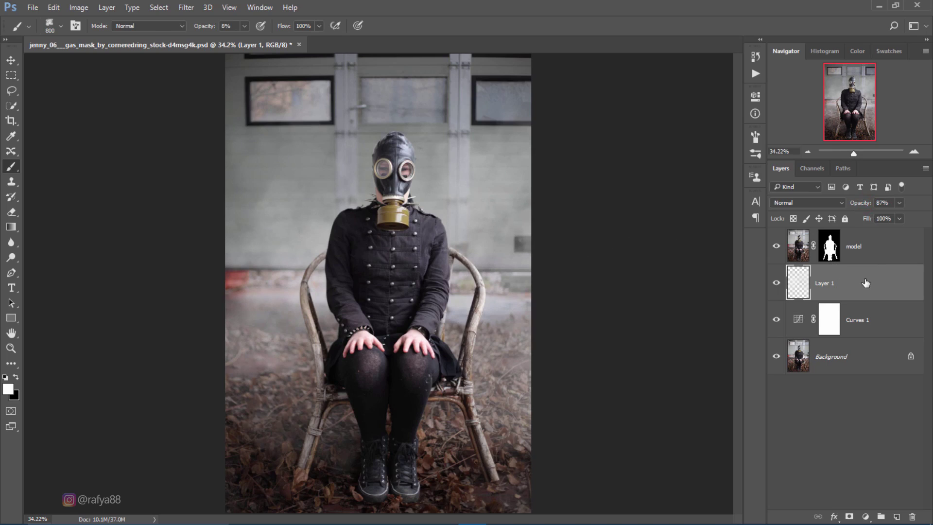
# Step: Try a 600 px eraser stroke on the smoke near the chair, then undo it
pyautogui.press('e')
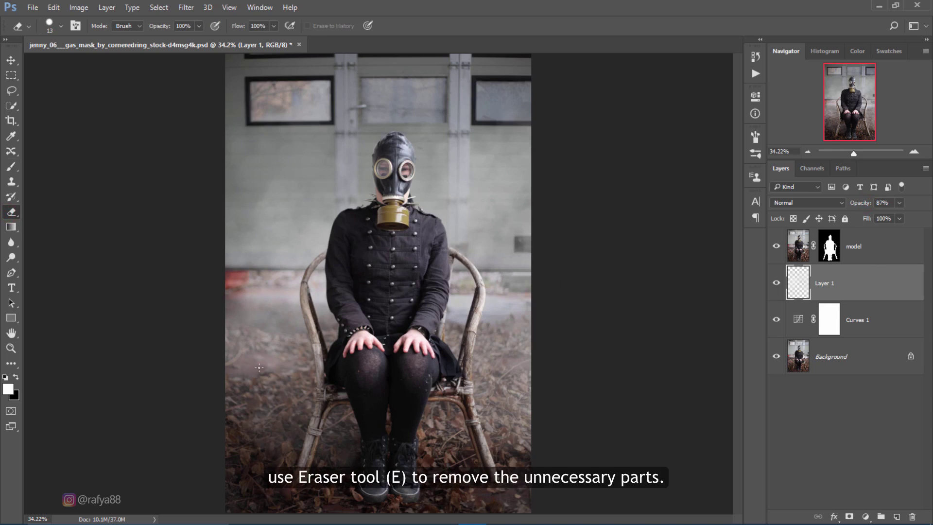
pyautogui.press(']')
pyautogui.press(']')
pyautogui.press(']')
pyautogui.moveTo(344, 428); pyautogui.dragTo(249, 437)
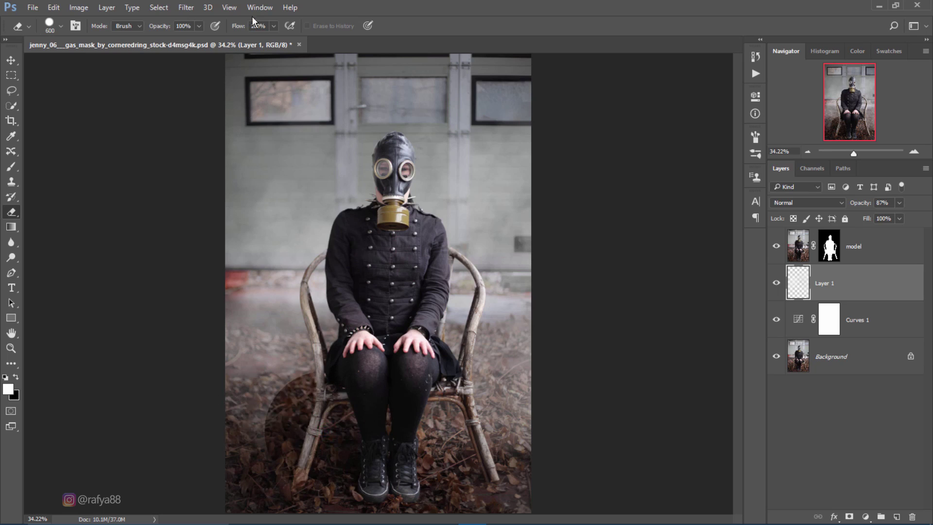
pyautogui.hotkey('ctrl', 'z')
# Step: Erase lower-left smoke with reduced flow and 78% opacity, then add Layer 2
pyautogui.rightClick(383, 153)
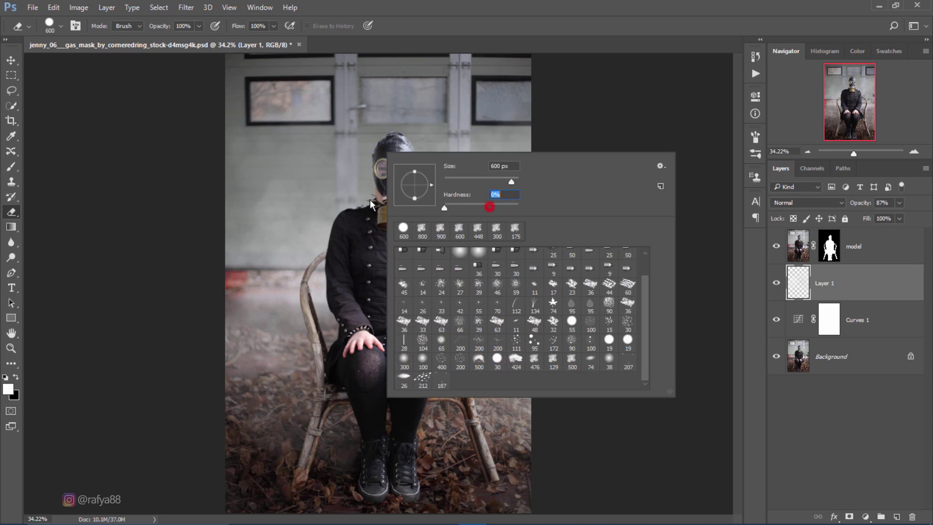
pyautogui.moveTo(239, 30); pyautogui.dragTo(223, 31)
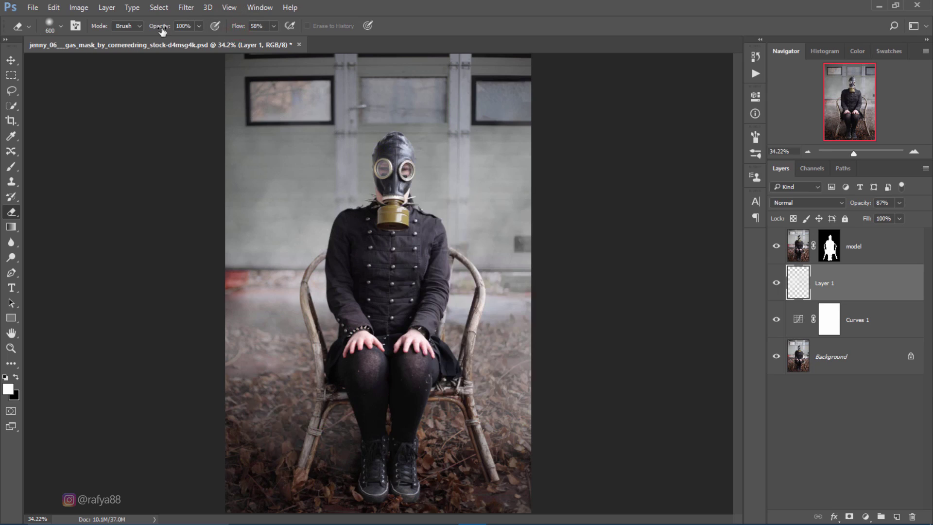
pyautogui.moveTo(160, 27); pyautogui.dragTo(152, 27)
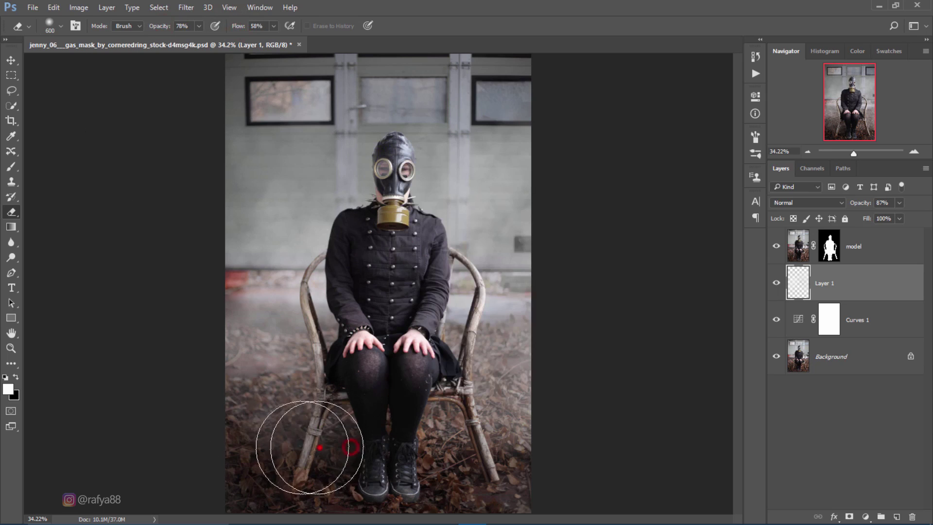
pyautogui.moveTo(320, 447); pyautogui.dragTo(232, 438)
pyautogui.moveTo(443, 443); pyautogui.dragTo(261, 475)
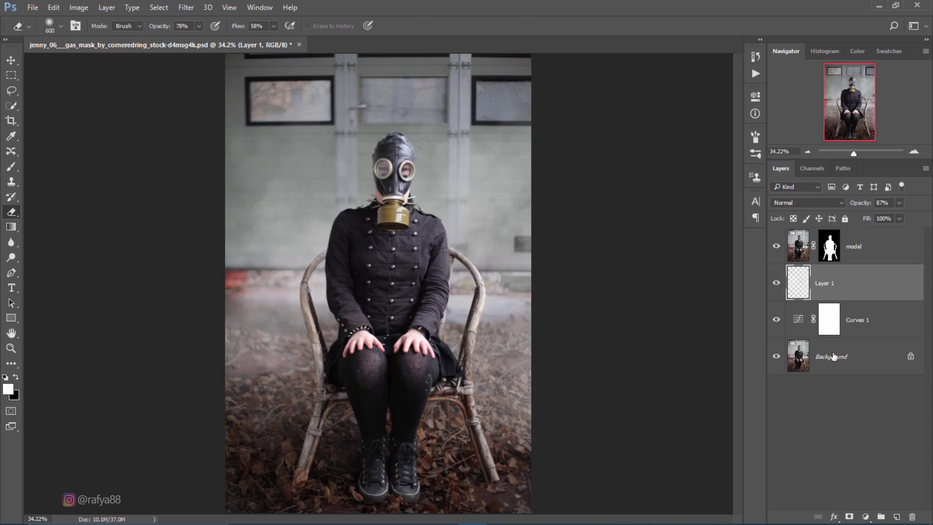
pyautogui.click(897, 516)
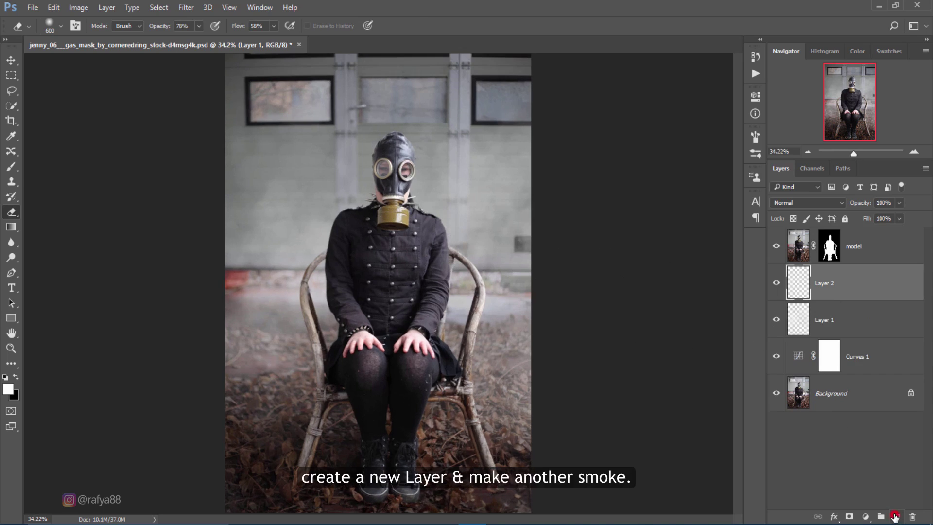
# Step: With the brush at 36% opacity, paint white smoke down the chair's right side
pyautogui.click(15, 167)
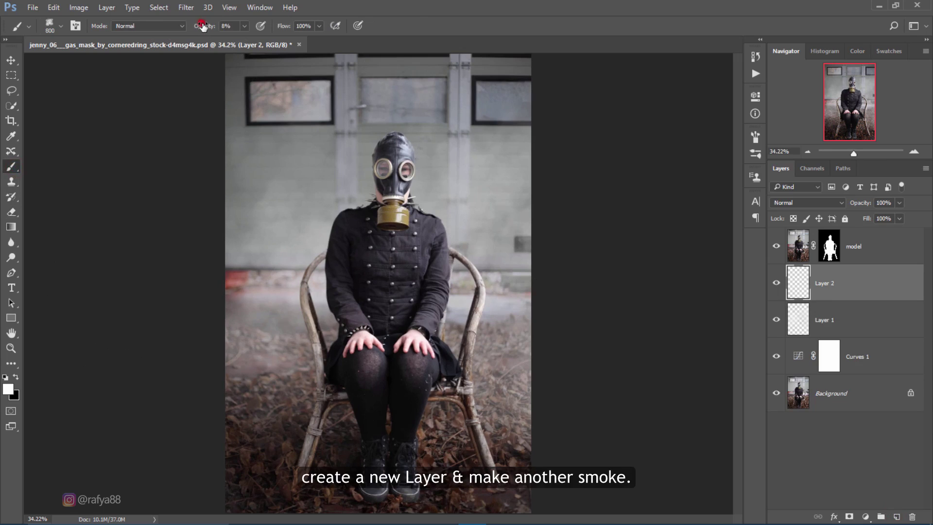
pyautogui.moveTo(210, 28); pyautogui.dragTo(214, 28)
pyautogui.press('[')
pyautogui.press('[')
pyautogui.press('[')
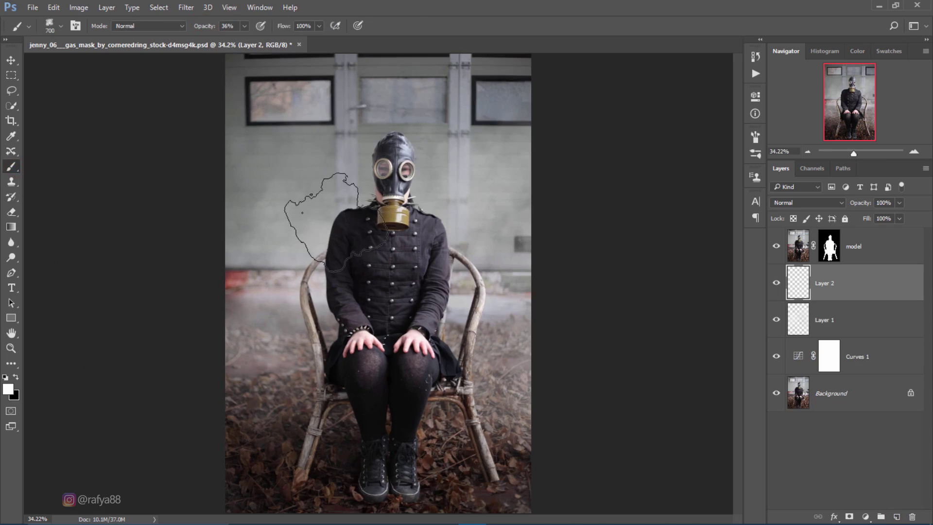
pyautogui.press(']')
pyautogui.press(']')
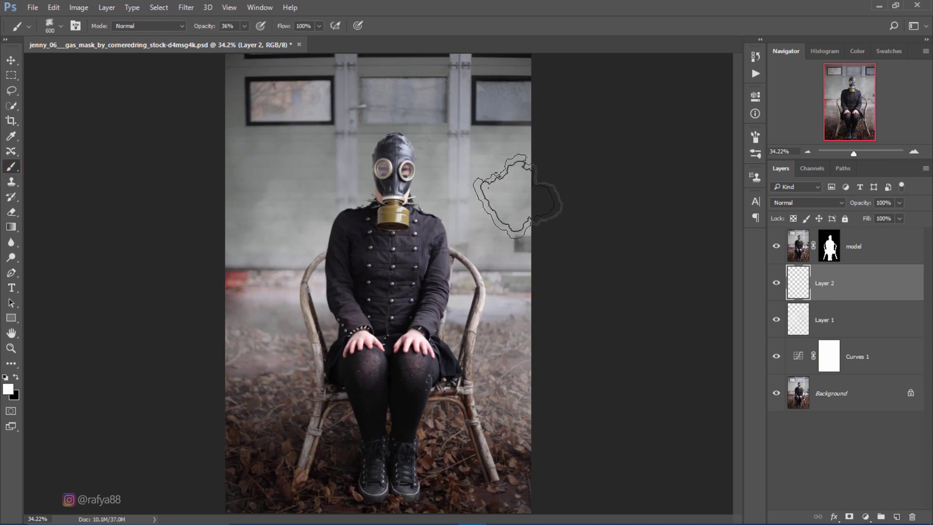
pyautogui.press(']')
pyautogui.click(521, 198)
pyautogui.press('[')
pyautogui.press('[')
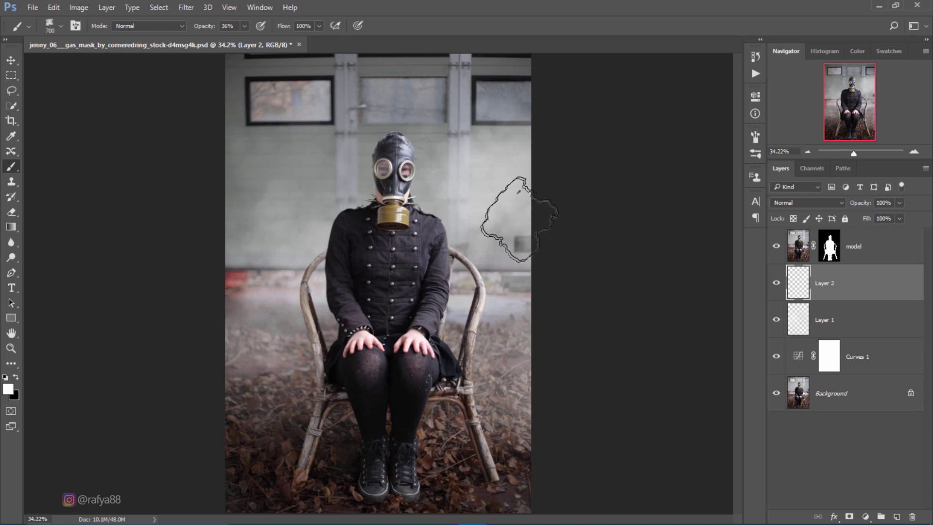
pyautogui.moveTo(521, 215)
pyautogui.mouseDown()
pyautogui.moveTo(496, 261)
pyautogui.moveTo(505, 291)
pyautogui.mouseUp()
# Step: Paint more smoke around the gas mask, left background and right wall at 500–800 px
pyautogui.press('[')
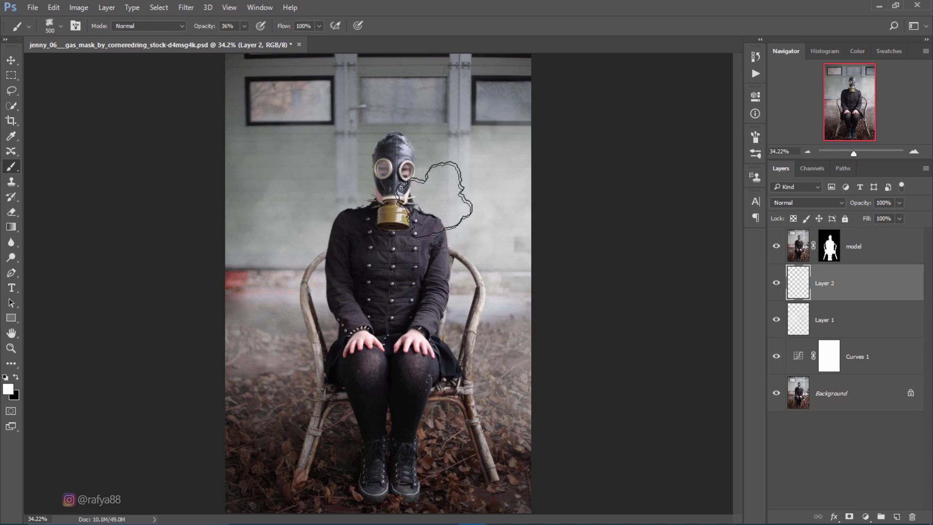
pyautogui.click(436, 195)
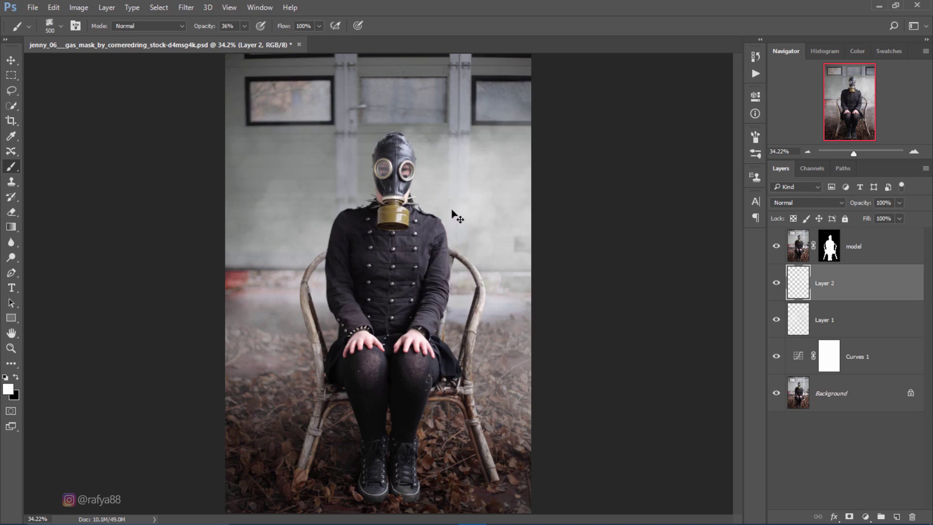
pyautogui.moveTo(387, 208); pyautogui.dragTo(358, 212)
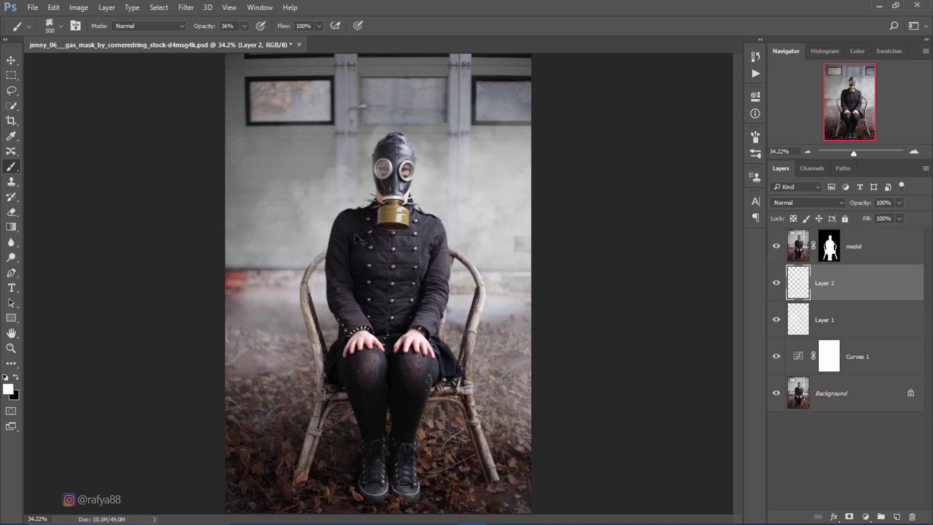
pyautogui.click(296, 278)
pyautogui.click(365, 299)
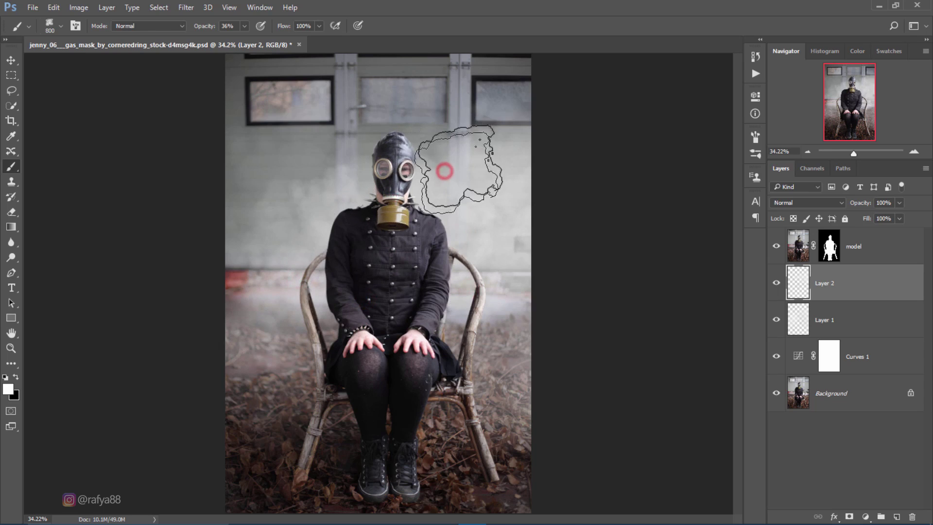
pyautogui.press(']')
pyautogui.press(']')
pyautogui.press(']')
pyautogui.moveTo(511, 161); pyautogui.dragTo(505, 262)
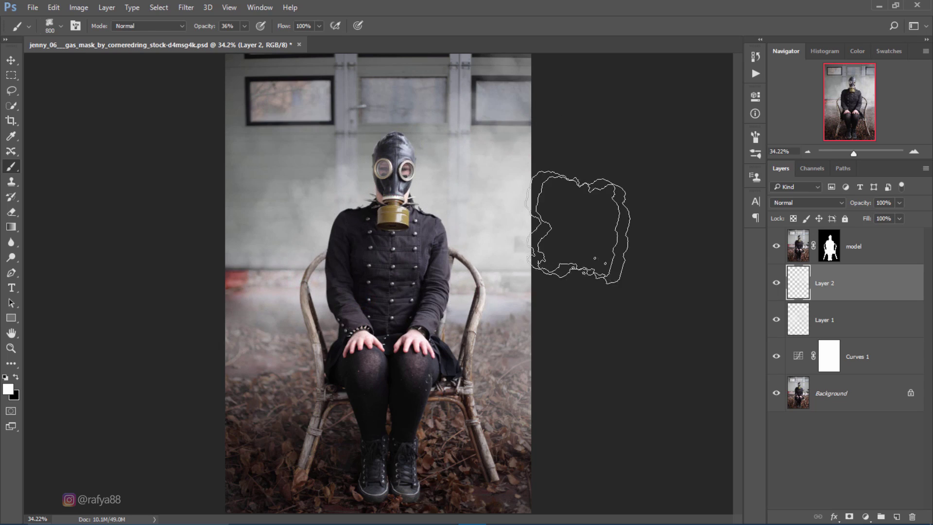
pyautogui.scroll(-1, 578, 209)
pyautogui.scroll(-1, 481, 170)
pyautogui.scroll(1, 490, 214)
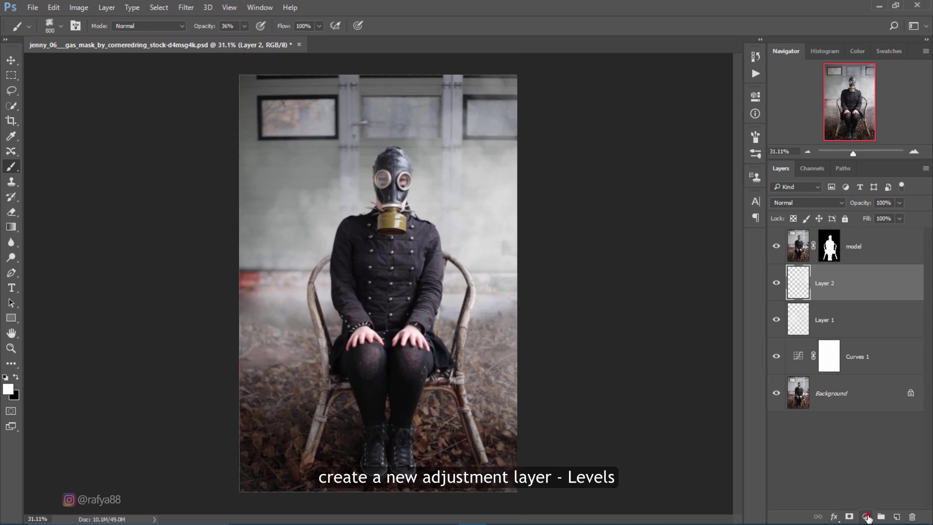
# Step: Add a Levels adjustment with output white at 162, then hide it to compare
pyautogui.click(866, 517)
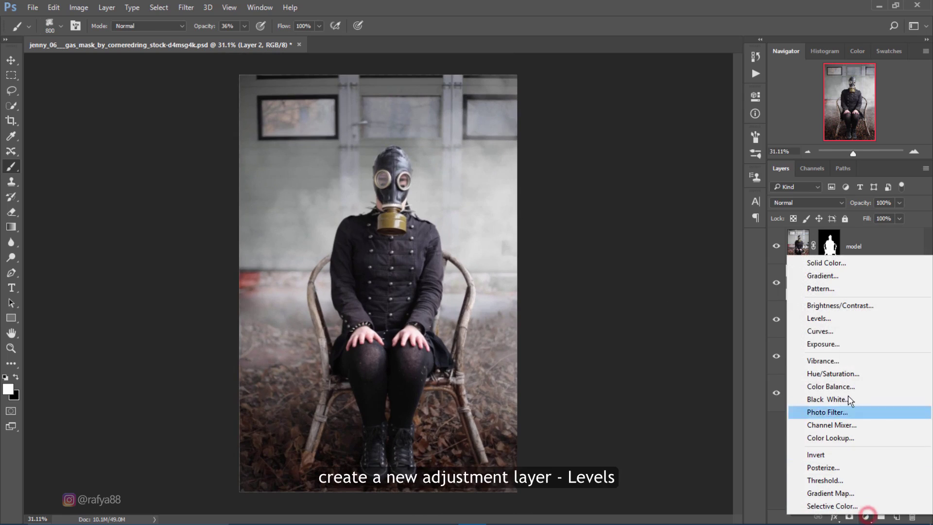
pyautogui.click(872, 318)
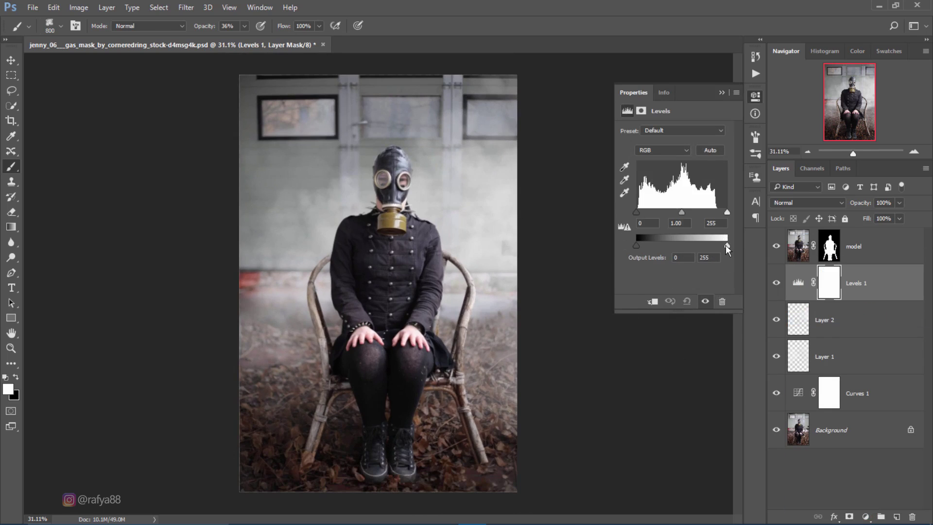
pyautogui.moveTo(725, 245); pyautogui.dragTo(695, 246)
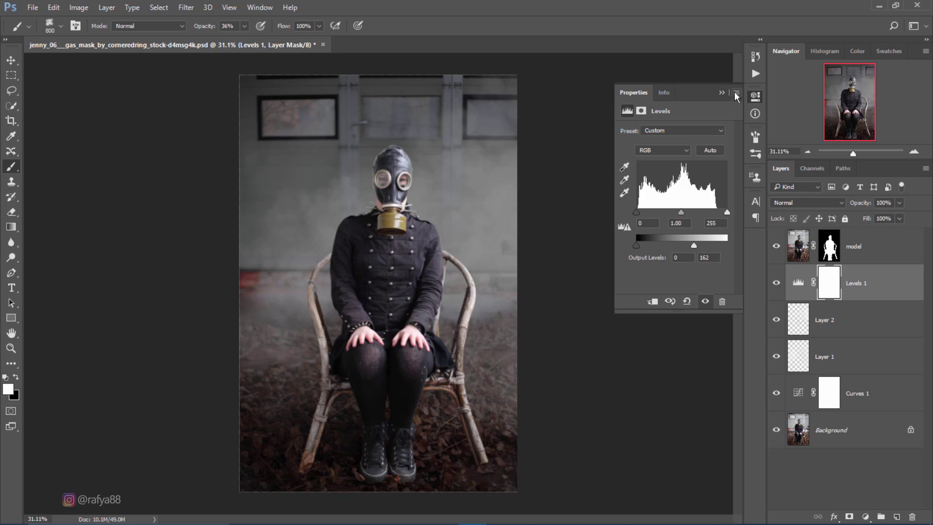
pyautogui.click(722, 92)
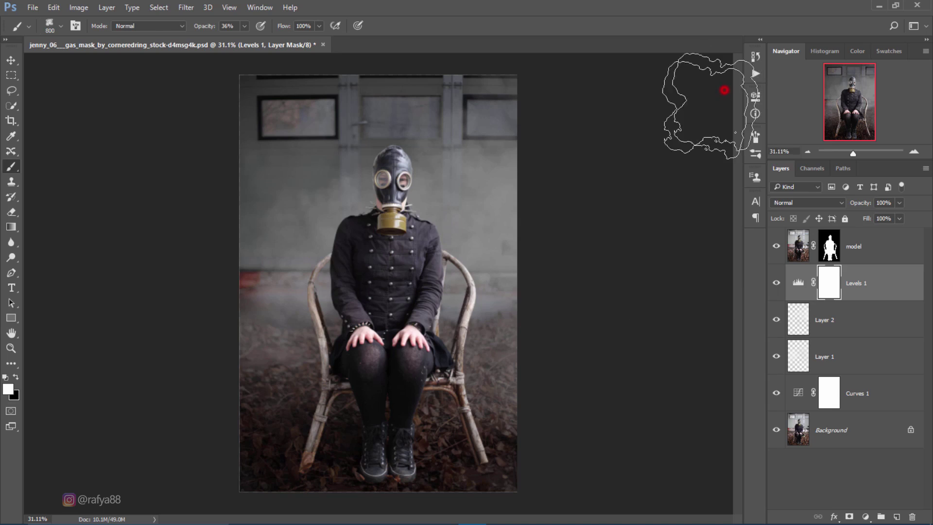
pyautogui.click(776, 283)
# Step: Paint soft black smoke on the Levels 1 mask around the model's lap, using a 900 px brush at 27% opacity
pyautogui.click(829, 286)
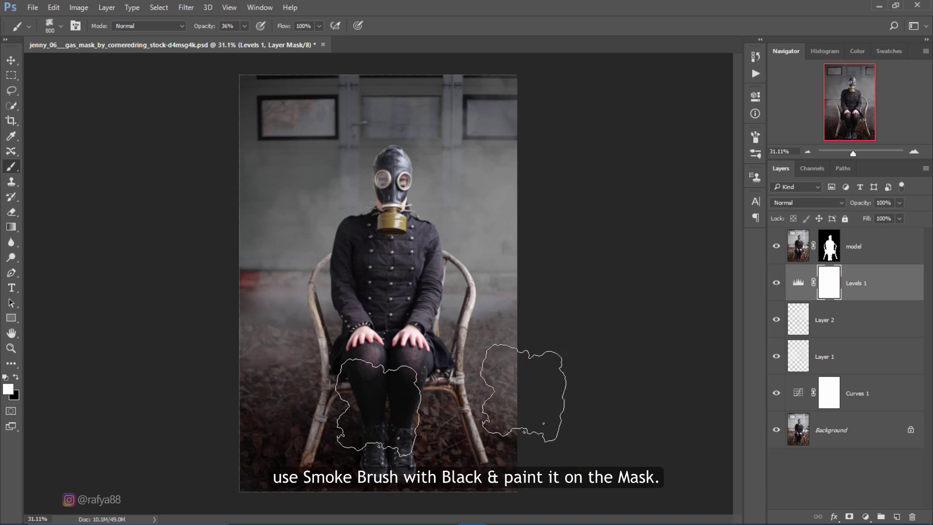
pyautogui.click(16, 377)
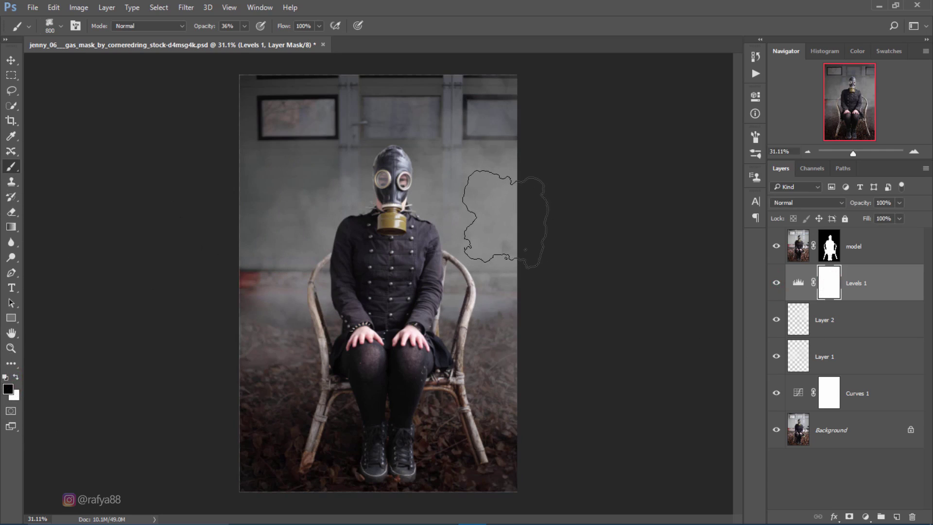
pyautogui.press(']')
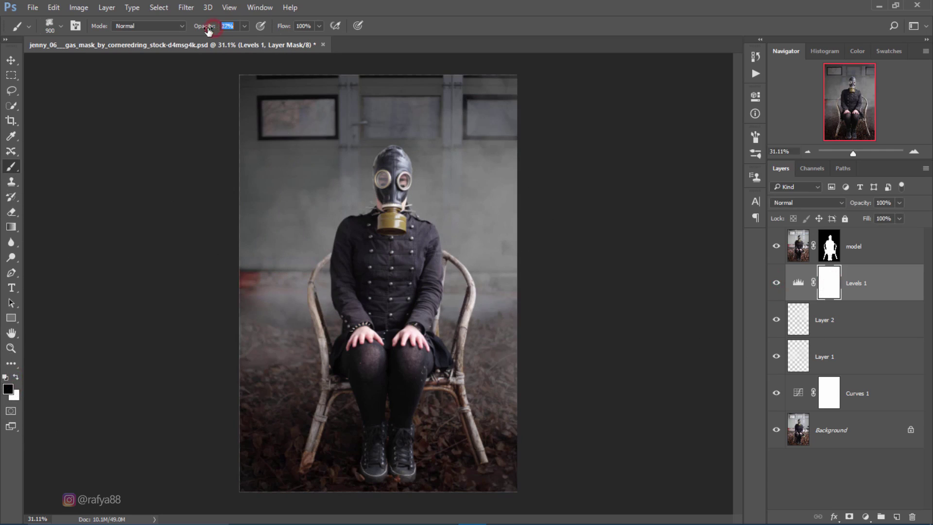
pyautogui.write('27')
pyautogui.moveTo(491, 204)
pyautogui.mouseDown()
pyautogui.moveTo(519, 200)
pyautogui.moveTo(457, 238)
pyautogui.moveTo(518, 155)
pyautogui.moveTo(503, 304)
pyautogui.mouseUp()
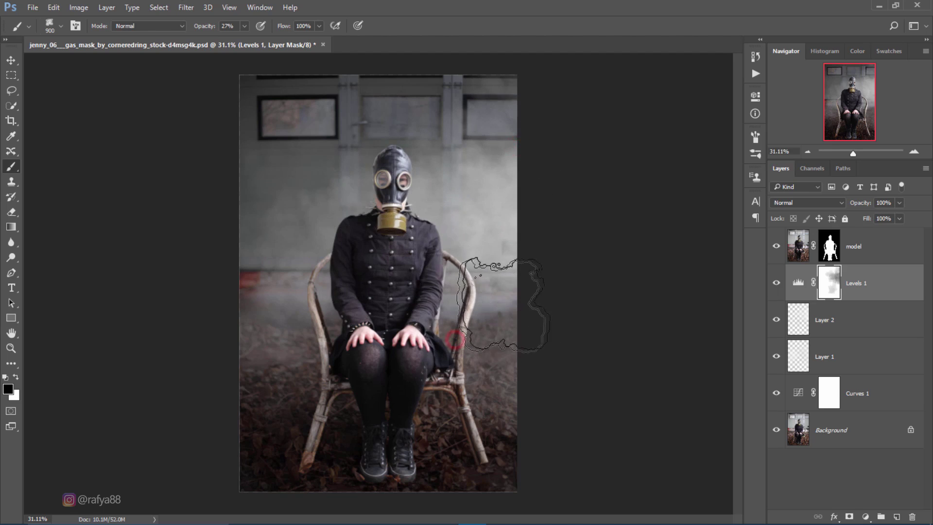
pyautogui.moveTo(454, 340)
pyautogui.mouseDown()
pyautogui.moveTo(479, 319)
pyautogui.moveTo(452, 273)
pyautogui.mouseUp()
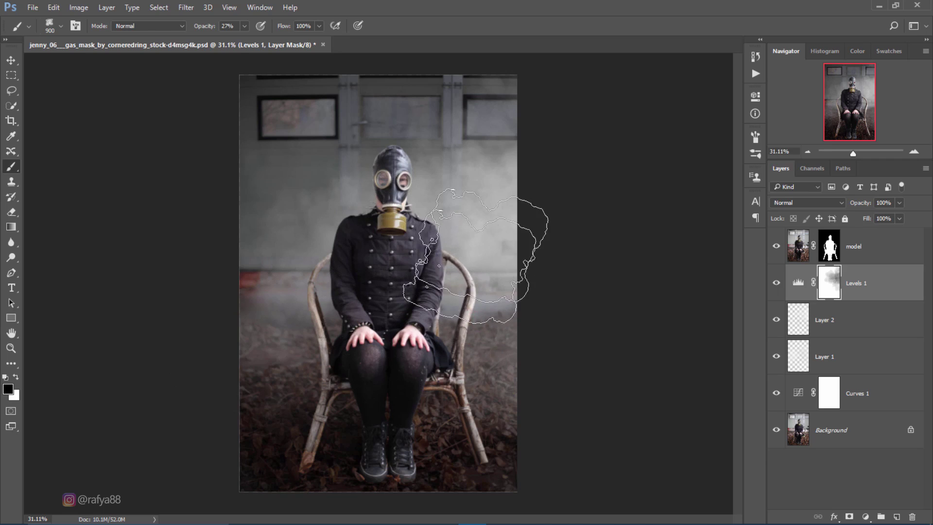
pyautogui.hotkey('ctrl', '-')
pyautogui.moveTo(475, 209); pyautogui.dragTo(471, 296)
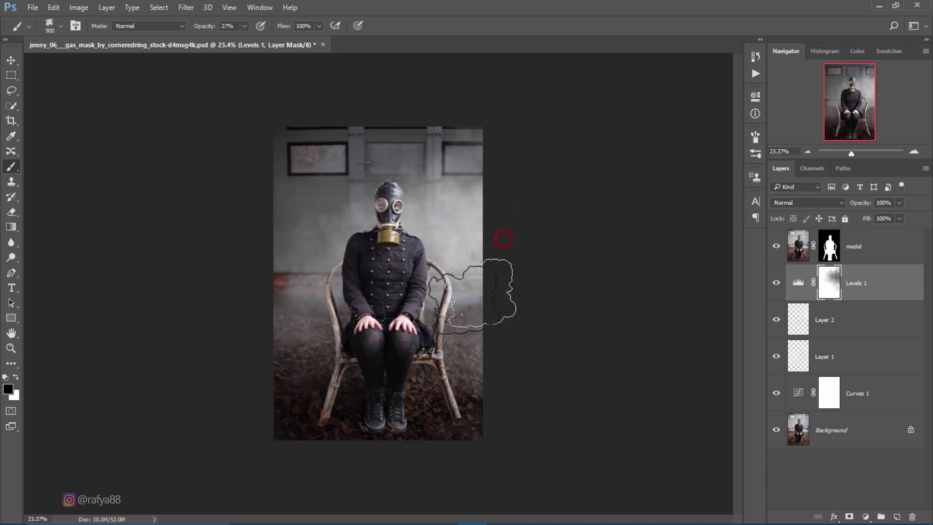
pyautogui.hotkey('ctrl', '+')
pyautogui.click(777, 282)
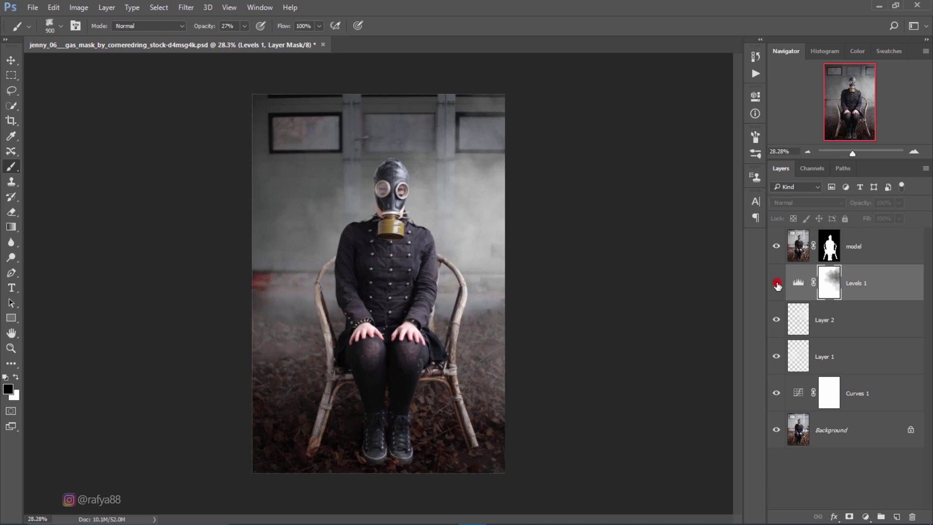
pyautogui.click(777, 283)
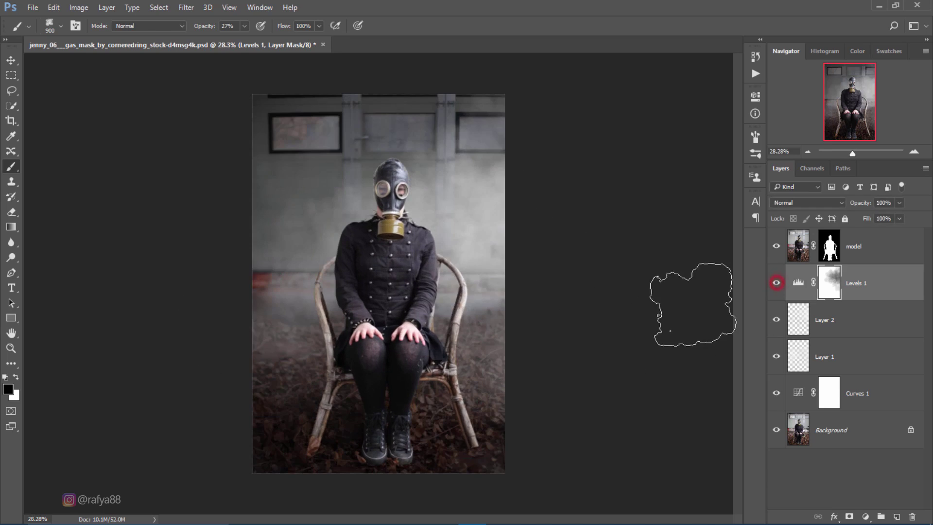
pyautogui.hotkey('ctrl', '-')
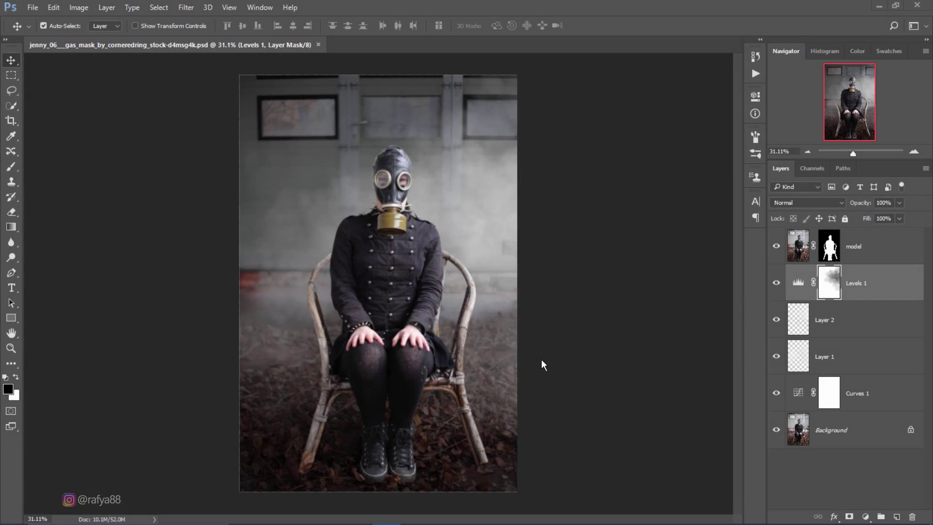
# Step: Group Levels 1, Layer 2 and Layer 1 into Group 1
pyautogui.click(864, 357)
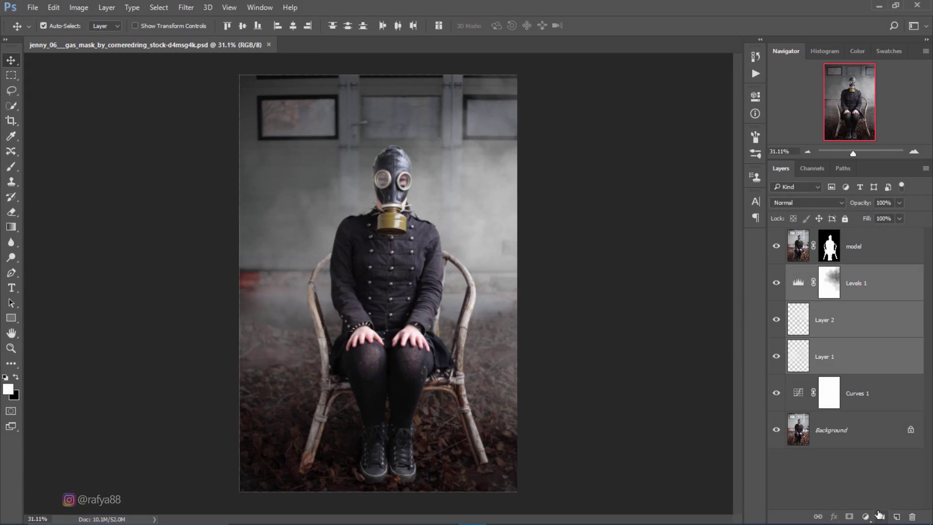
pyautogui.click(880, 515)
pyautogui.scroll(1, 439, 206)
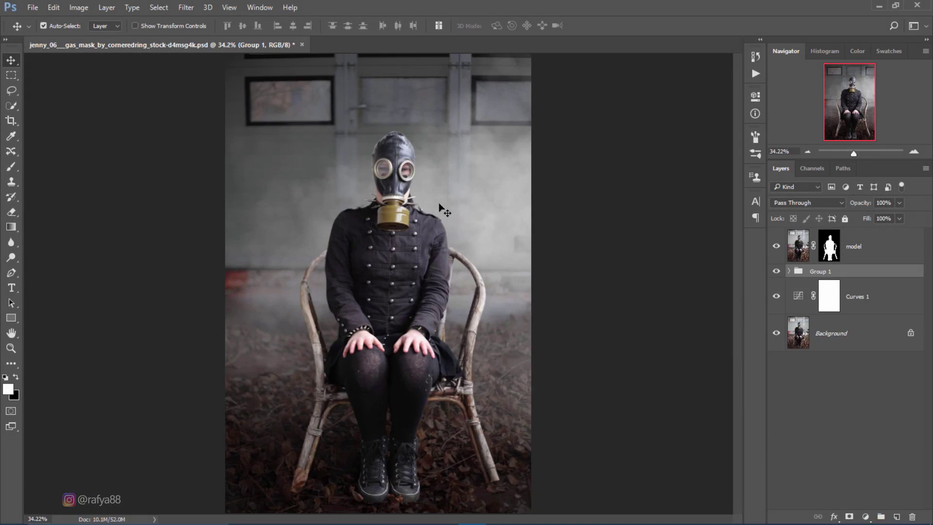
# Step: Add an empty Layer 3 above model and clip it to the model layer
pyautogui.click(871, 249)
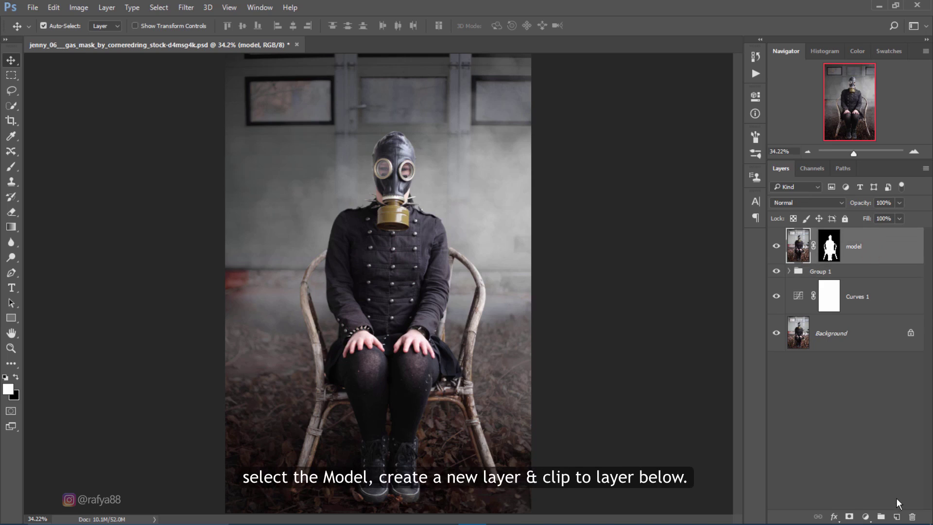
pyautogui.click(897, 515)
pyautogui.rightClick(868, 246)
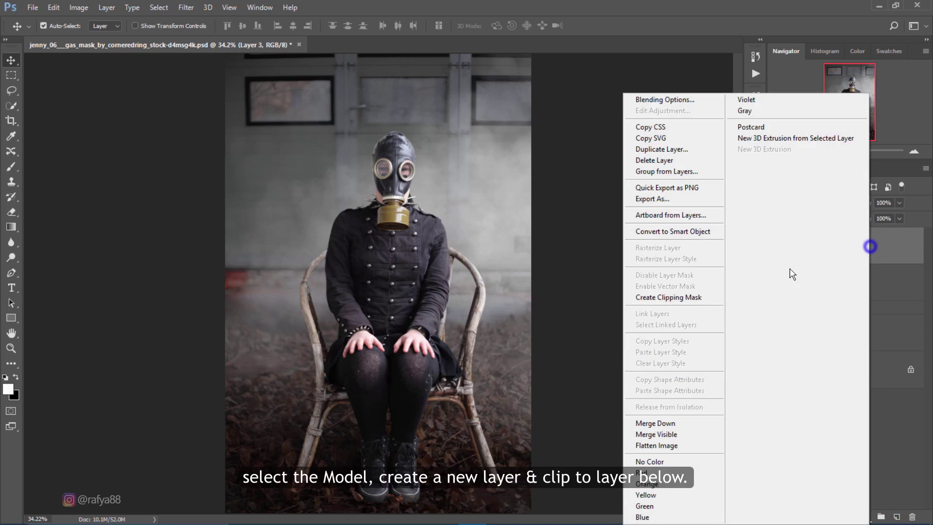
pyautogui.click(696, 298)
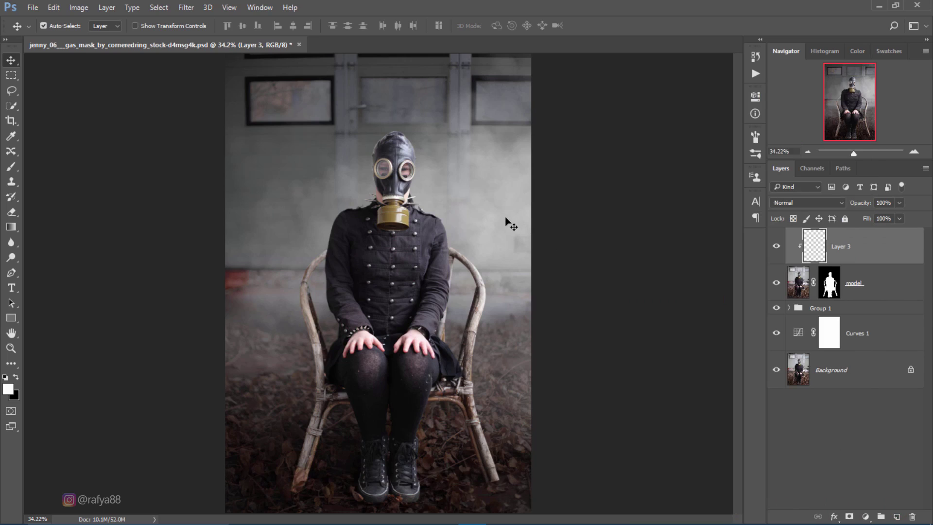
pyautogui.keyDown('alt'); pyautogui.scroll(-1, 459, 204); pyautogui.keyUp('alt')
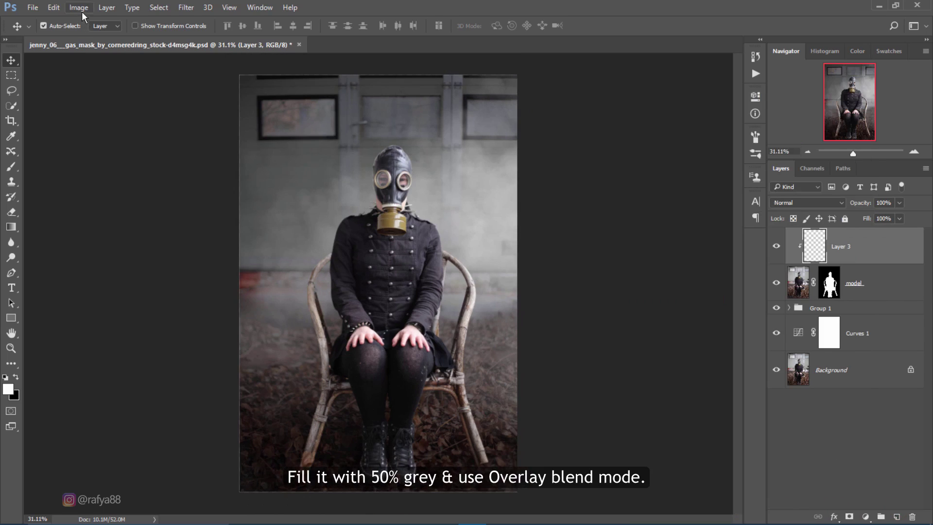
# Step: Fill Layer 3 with 50% Gray using Edit > Fill
pyautogui.click(53, 7)
pyautogui.click(98, 185)
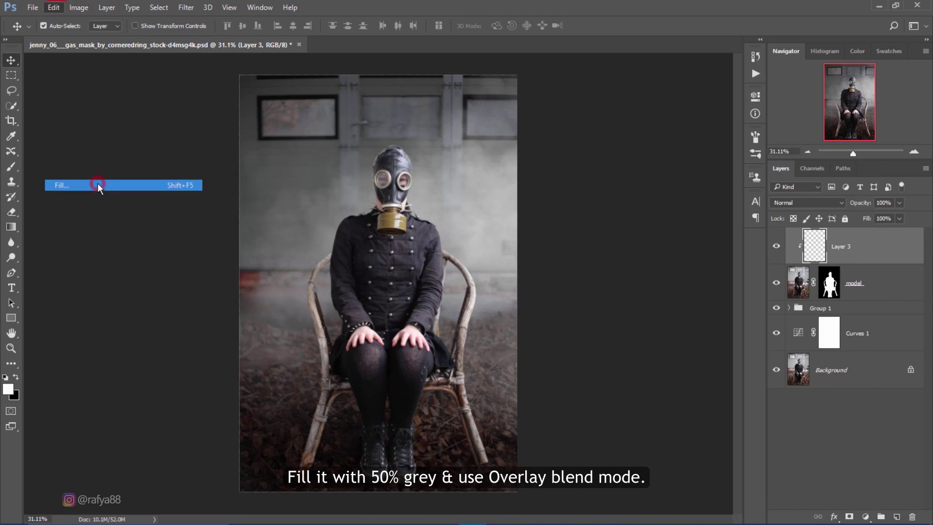
pyautogui.moveTo(494, 120); pyautogui.dragTo(632, 172)
pyautogui.click(612, 194)
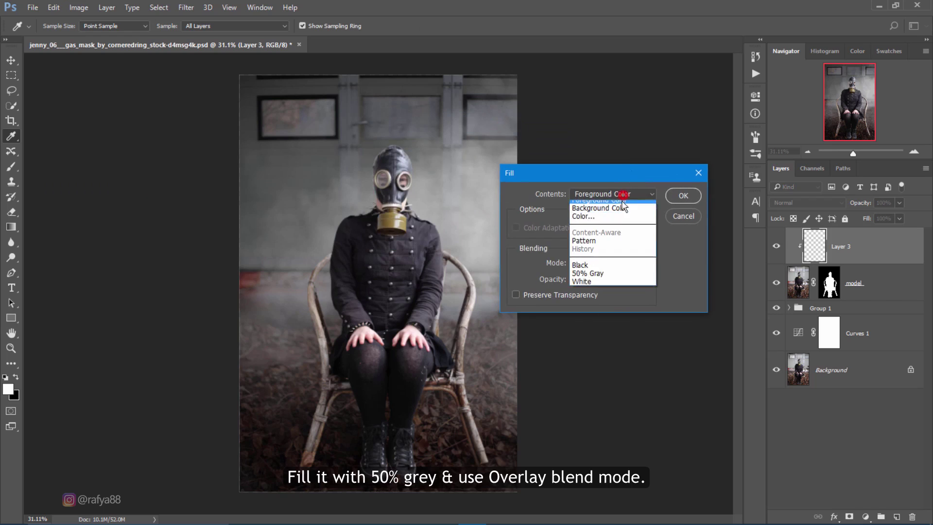
pyautogui.click(610, 276)
pyautogui.click(675, 199)
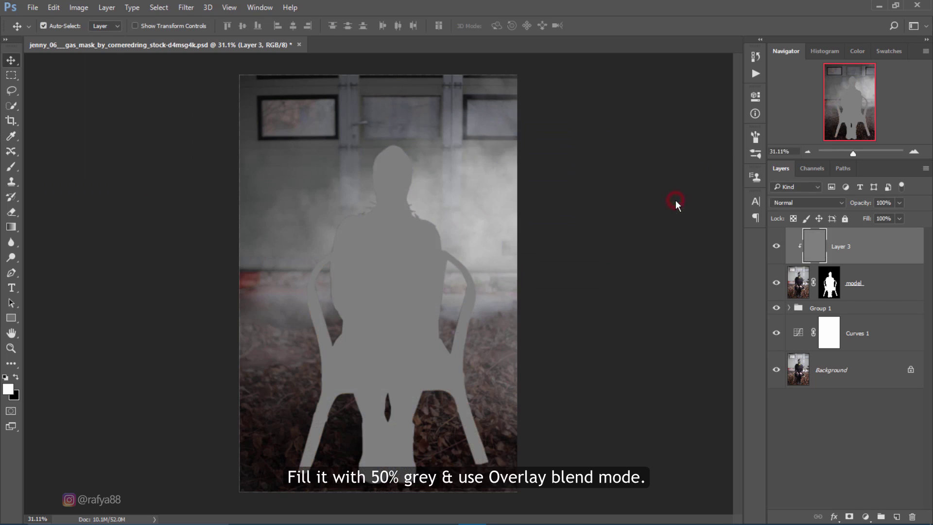
# Step: Set Layer 3's blend mode to Overlay
pyautogui.click(789, 203)
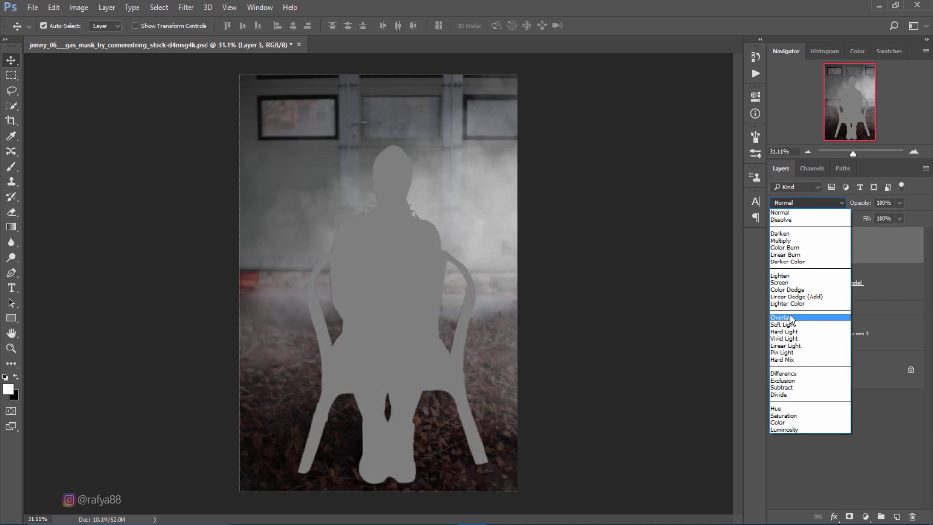
pyautogui.click(802, 318)
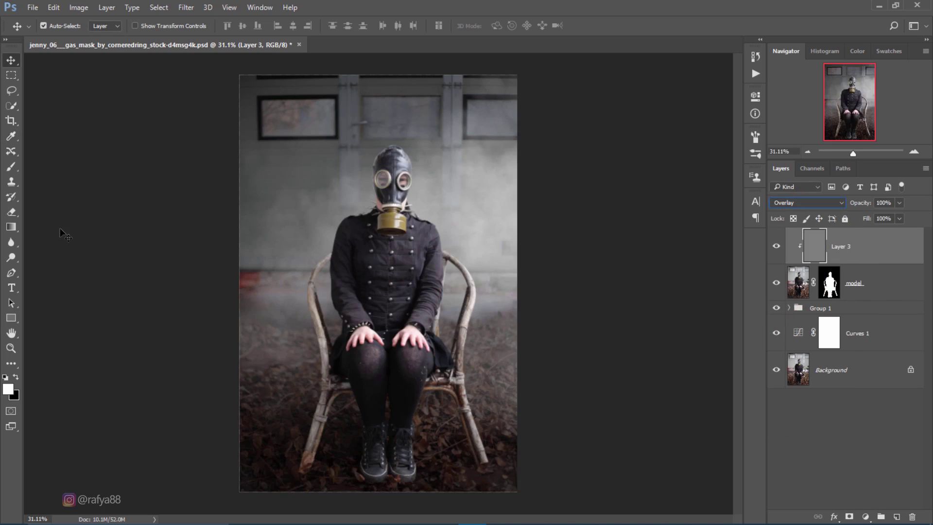
pyautogui.click(17, 256)
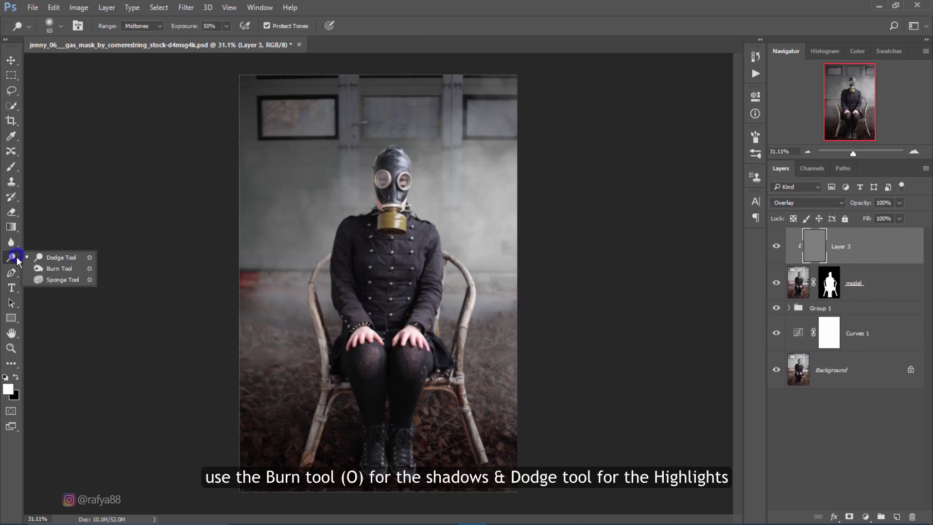
# Step: Burn the shadows around the gas mask's left eye lens, filter canister and chin
pyautogui.click(50, 268)
pyautogui.scroll(3, 374, 261)
pyautogui.scroll(2, 365, 253)
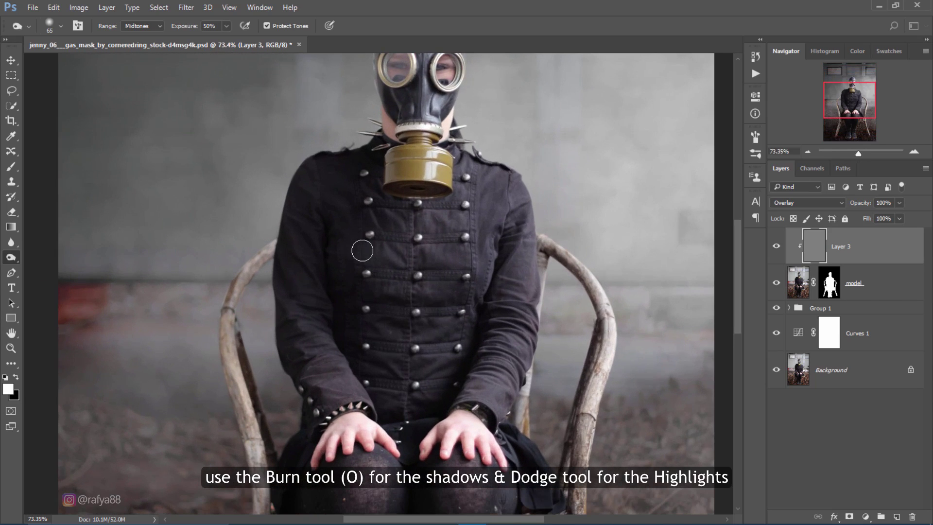
pyautogui.scroll(1, 396, 97)
pyautogui.scroll(1, 395, 96)
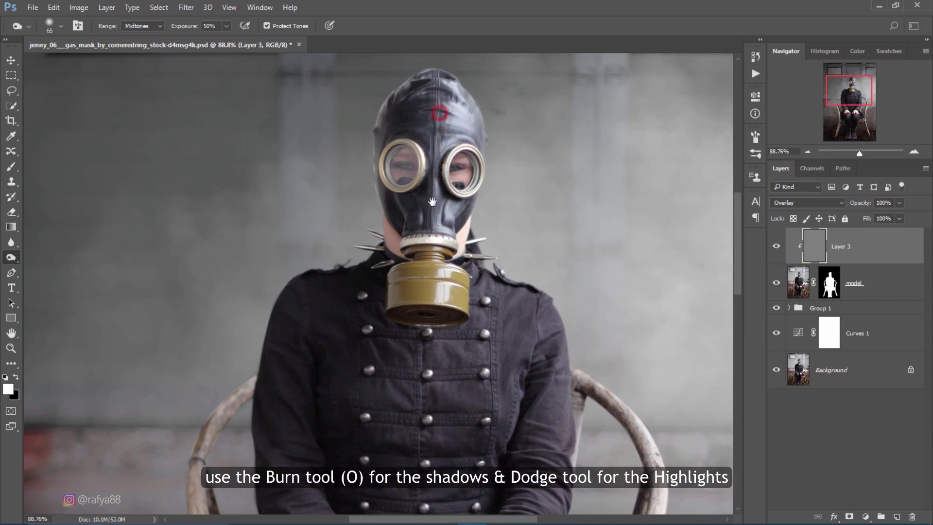
pyautogui.scroll(1, 393, 96)
pyautogui.moveTo(406, 126)
pyautogui.mouseDown()
pyautogui.moveTo(385, 129)
pyautogui.moveTo(362, 241)
pyautogui.moveTo(396, 293)
pyautogui.mouseUp()
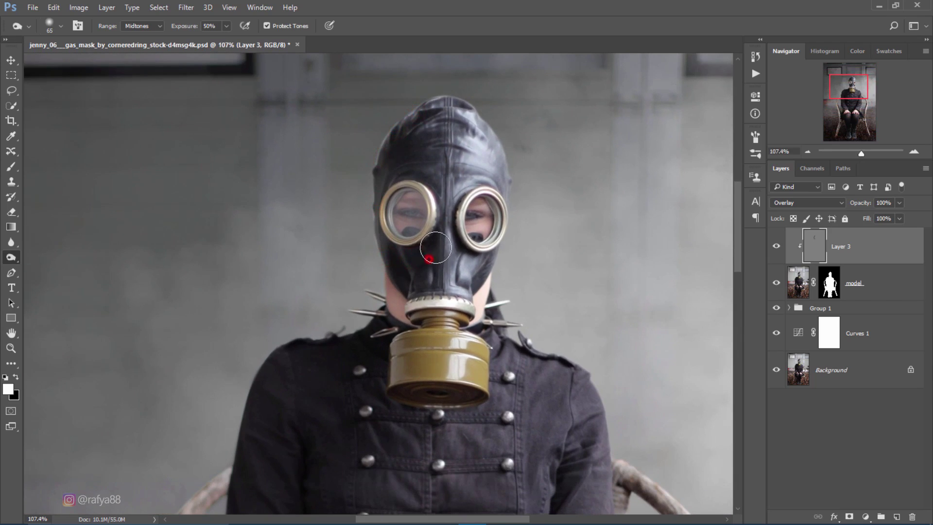
pyautogui.moveTo(396, 233); pyautogui.dragTo(405, 242)
pyautogui.moveTo(411, 209)
pyautogui.mouseDown()
pyautogui.moveTo(396, 242)
pyautogui.moveTo(450, 214)
pyautogui.moveTo(464, 257)
pyautogui.moveTo(449, 134)
pyautogui.mouseUp()
pyautogui.moveTo(413, 256)
pyautogui.mouseDown()
pyautogui.moveTo(413, 360)
pyautogui.moveTo(427, 350)
pyautogui.moveTo(410, 305)
pyautogui.mouseUp()
# Step: With the burn brush enlarged to 100, darken the lower left sleeve and lower-body shadows
pyautogui.scroll(-3, 410, 306)
pyautogui.scroll(2, 403, 294)
pyautogui.press(']')
pyautogui.press(']')
pyautogui.press(']')
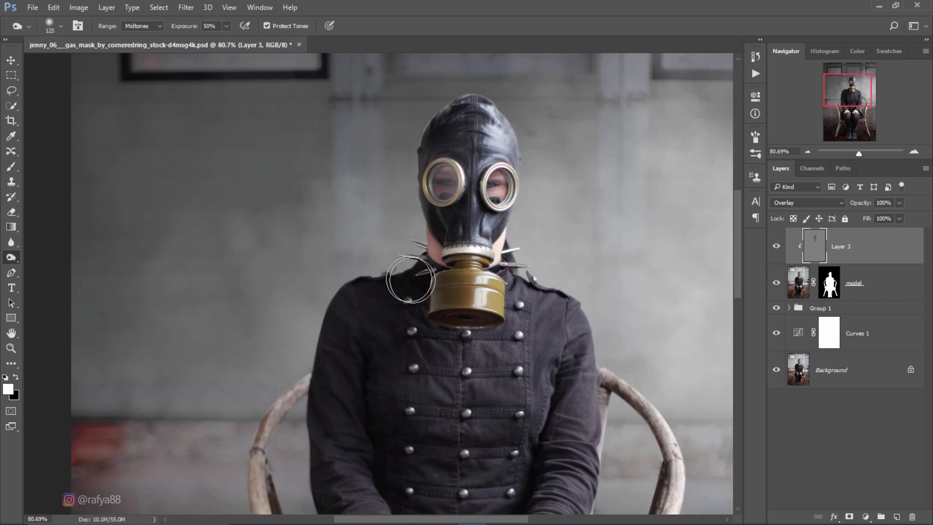
pyautogui.scroll(-2, 409, 312)
pyautogui.moveTo(367, 428); pyautogui.dragTo(359, 454)
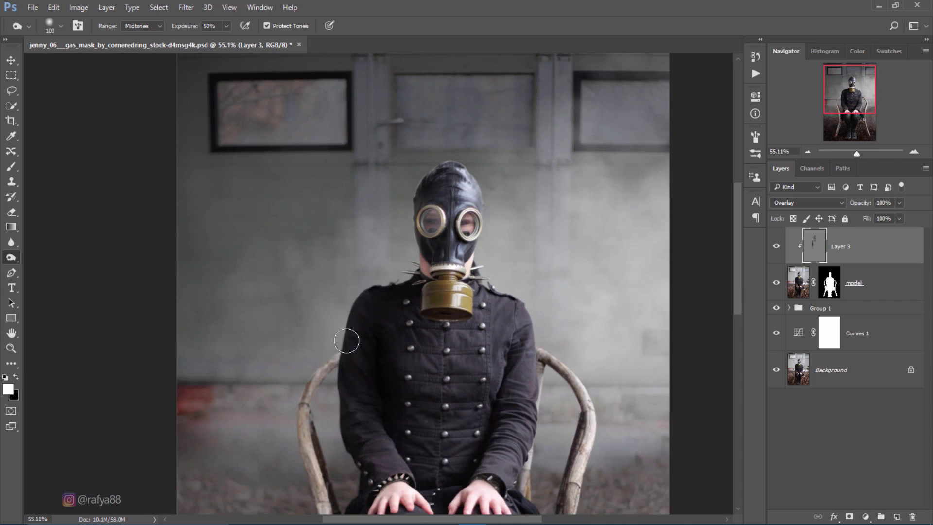
pyautogui.moveTo(322, 406); pyautogui.dragTo(316, 430)
pyautogui.scroll(-2, 396, 390)
pyautogui.moveTo(330, 360); pyautogui.dragTo(336, 428)
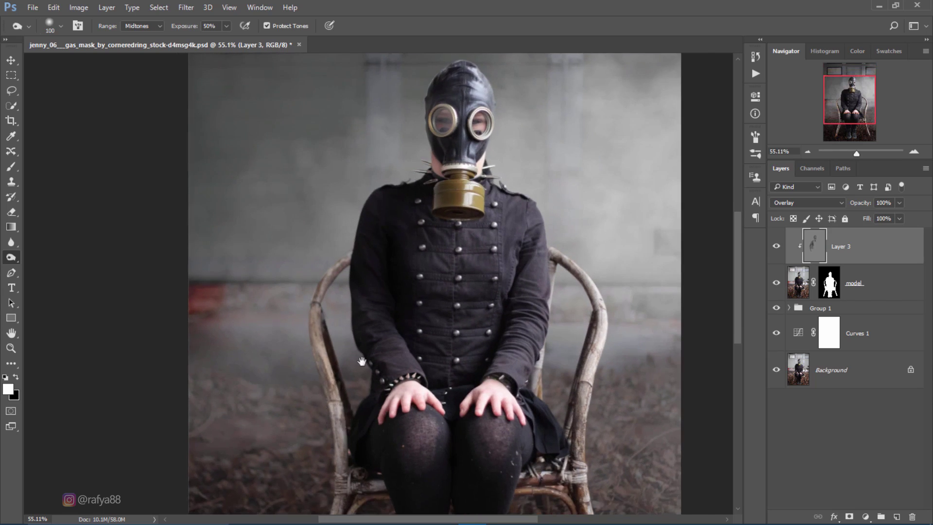
pyautogui.scroll(-2, 359, 365)
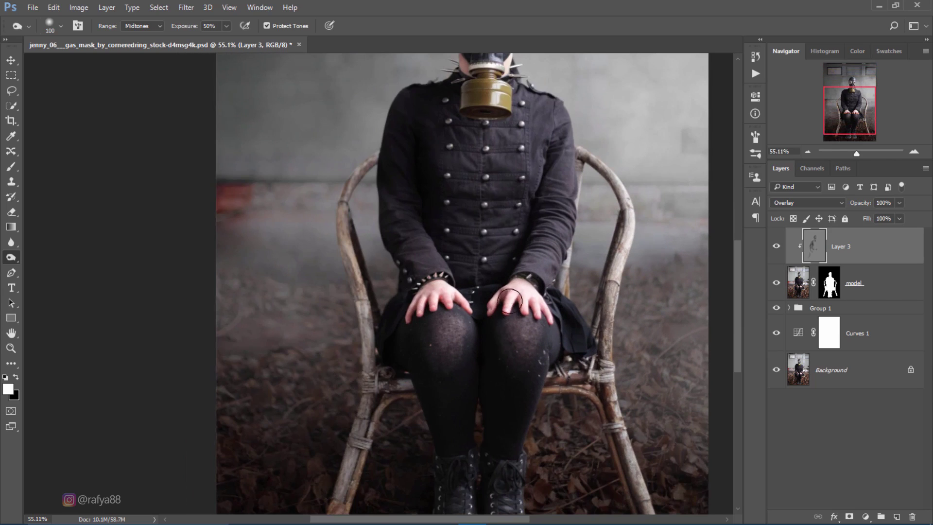
pyautogui.scroll(3, 485, 384)
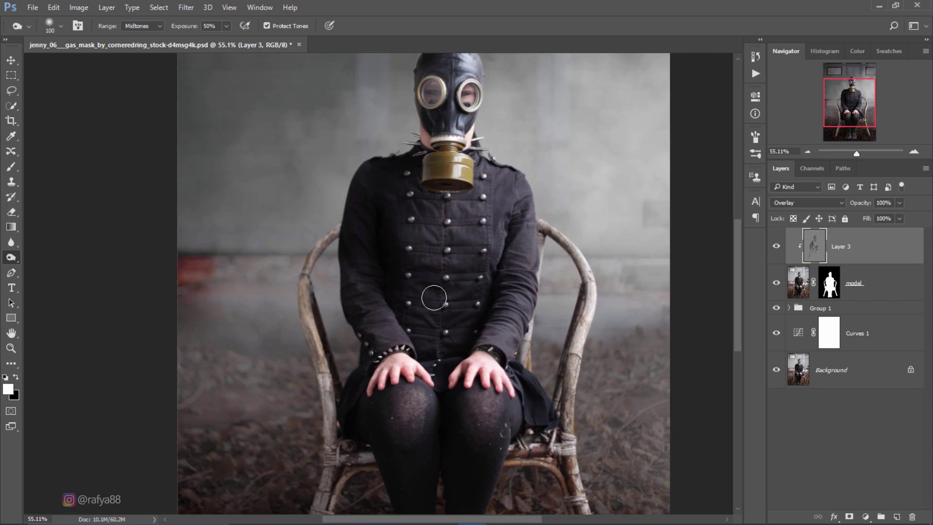
pyautogui.scroll(2, 491, 245)
pyautogui.moveTo(491, 245); pyautogui.dragTo(446, 245)
pyautogui.scroll(1, 409, 320)
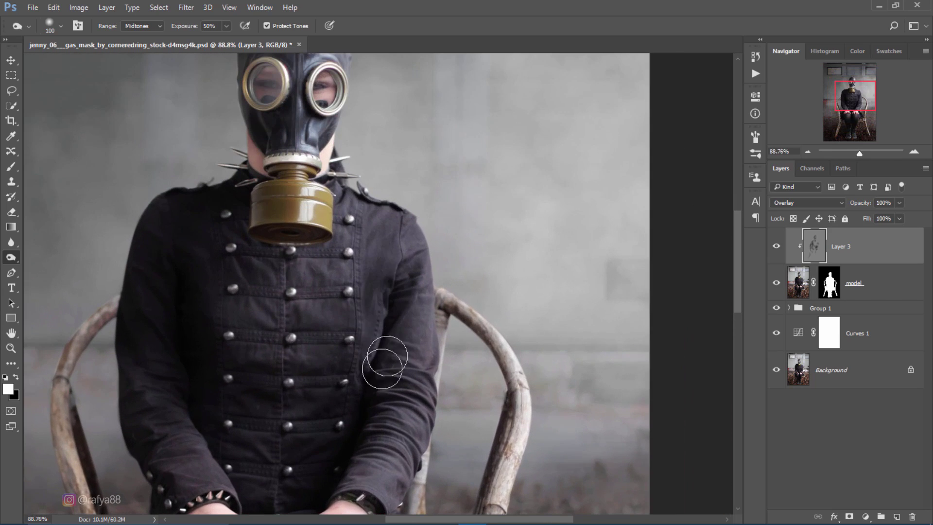
pyautogui.rightClick(11, 257)
# Step: Dodge highlights on the jacket's outer edge, arm edge and shoulder at 35% exposure
pyautogui.click(29, 255)
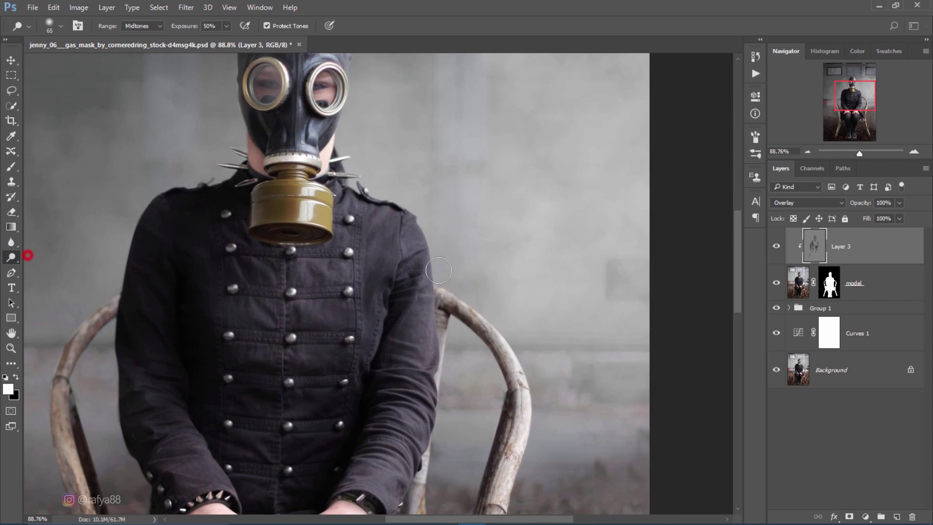
pyautogui.scroll(1, 445, 265)
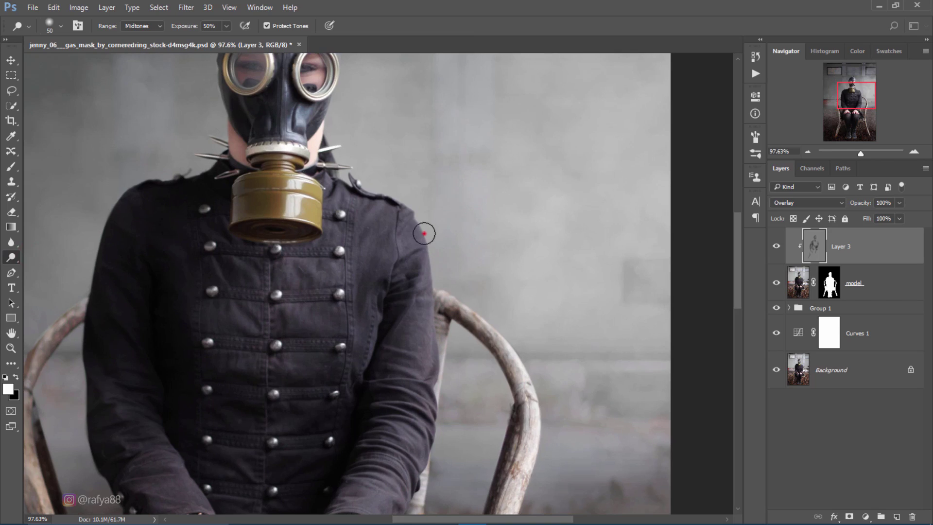
pyautogui.click(425, 234)
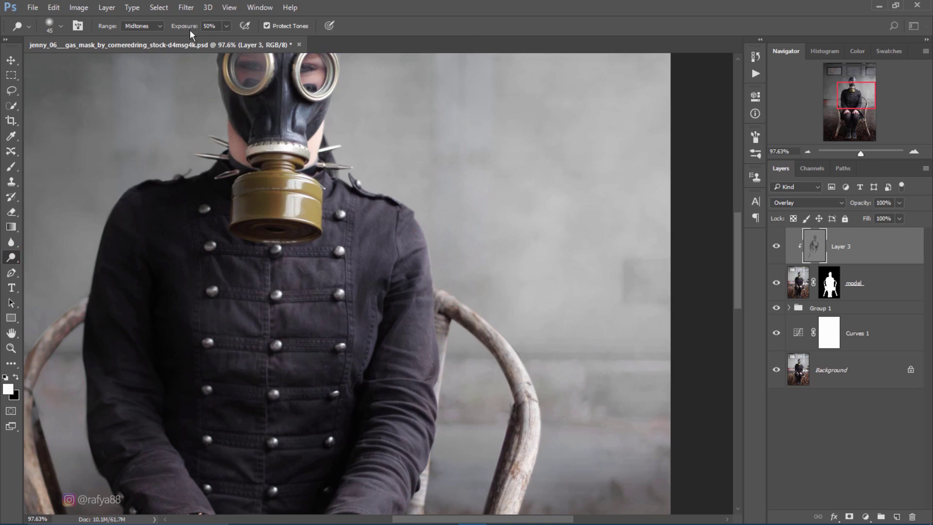
pyautogui.click(438, 278)
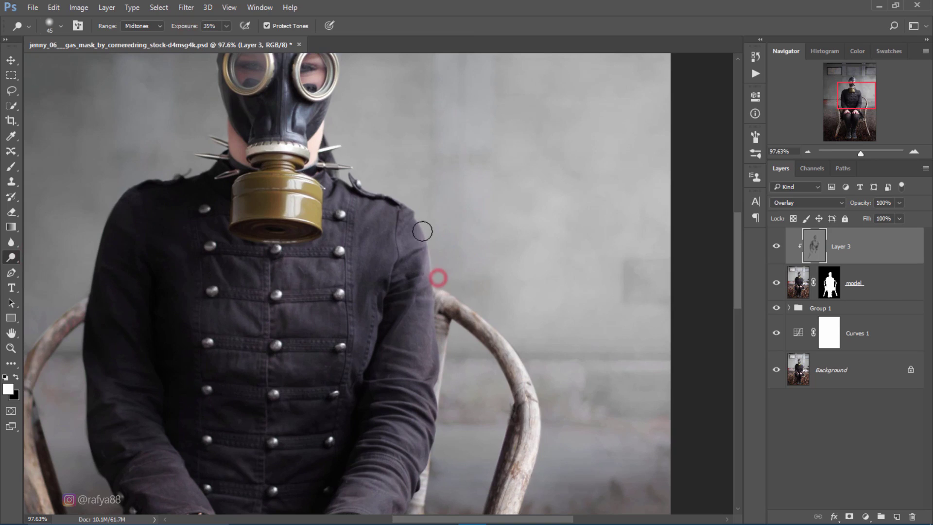
pyautogui.click(417, 204)
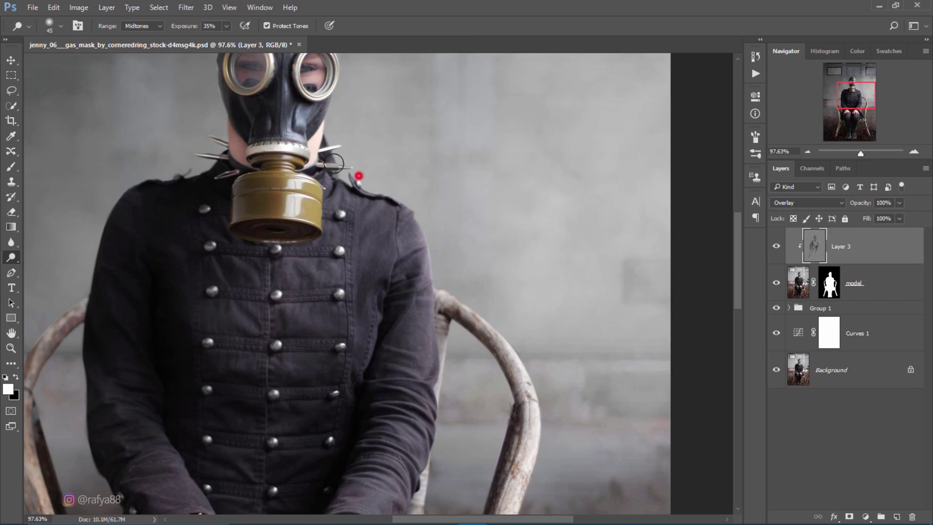
pyautogui.scroll(-1, 373, 186)
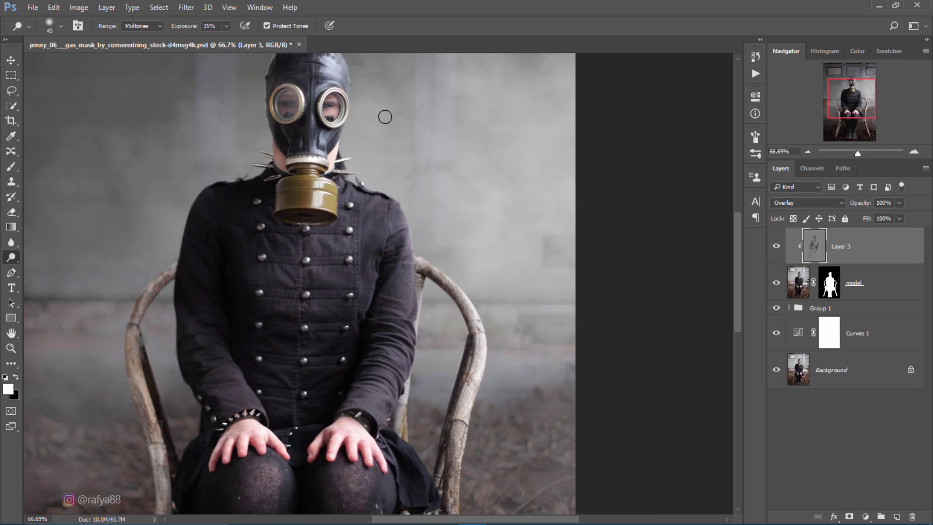
# Step: Check the head, knees and chair, and enlarge the dodge brush to 80
pyautogui.moveTo(386, 112); pyautogui.dragTo(385, 174)
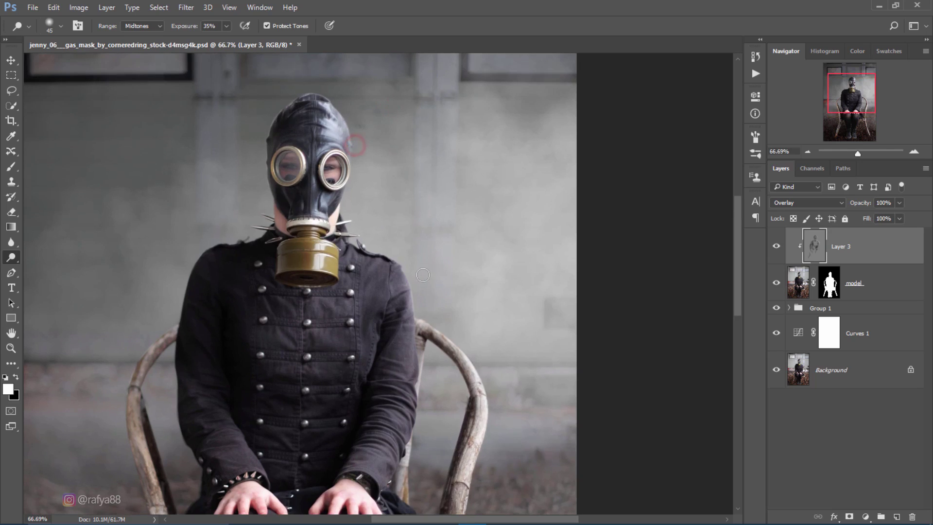
pyautogui.moveTo(487, 388); pyautogui.dragTo(508, 325)
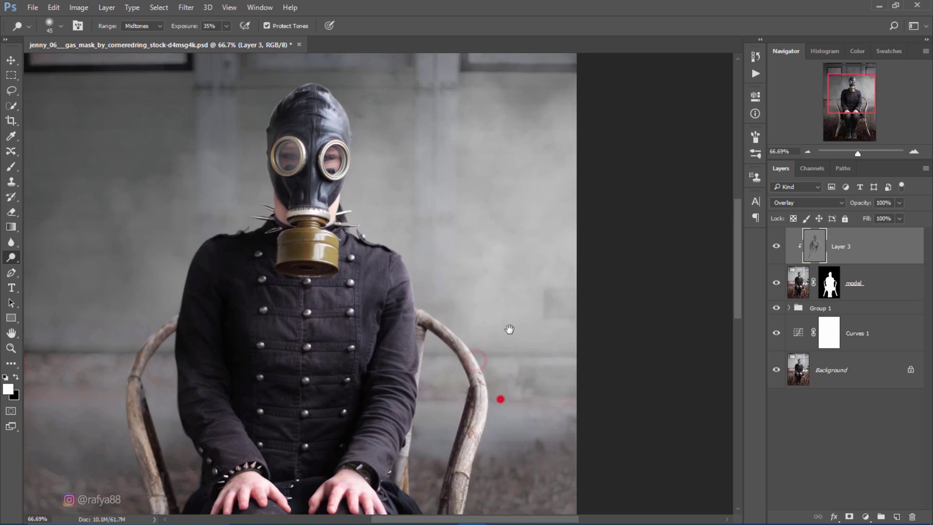
pyautogui.moveTo(479, 461); pyautogui.dragTo(498, 341)
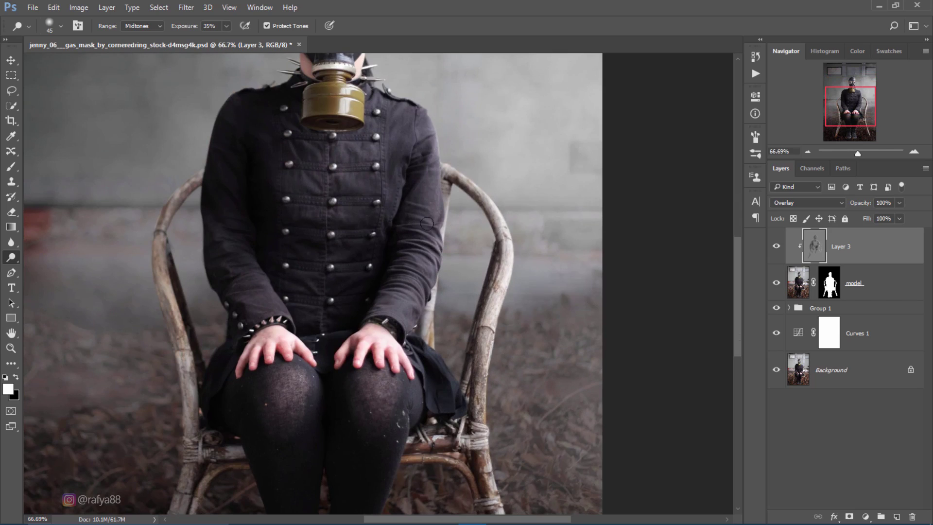
pyautogui.scroll(-2, 415, 215)
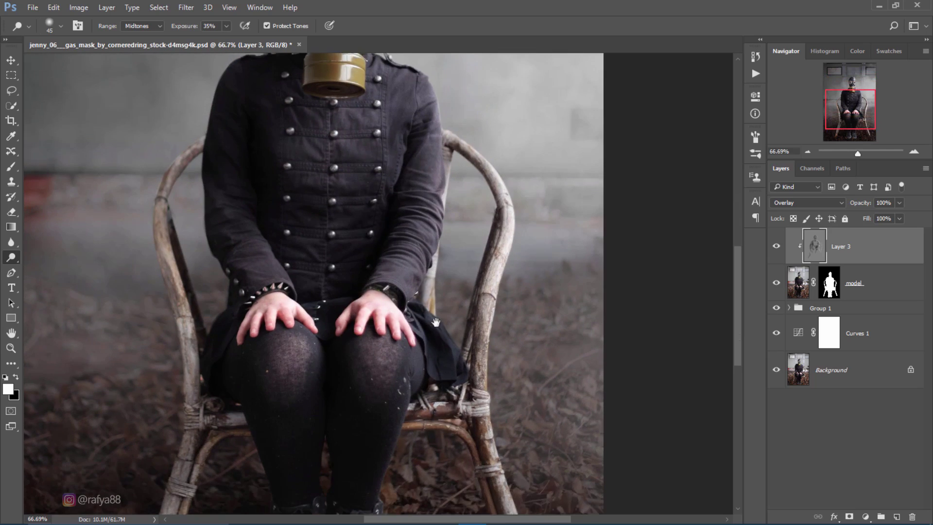
pyautogui.moveTo(452, 345); pyautogui.dragTo(494, 419)
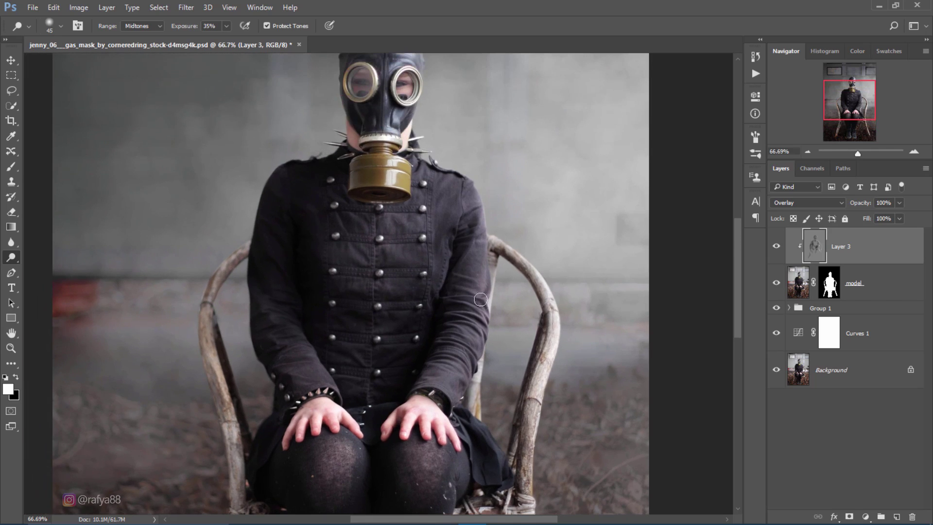
pyautogui.press(']')
pyautogui.press(']')
pyautogui.press(']')
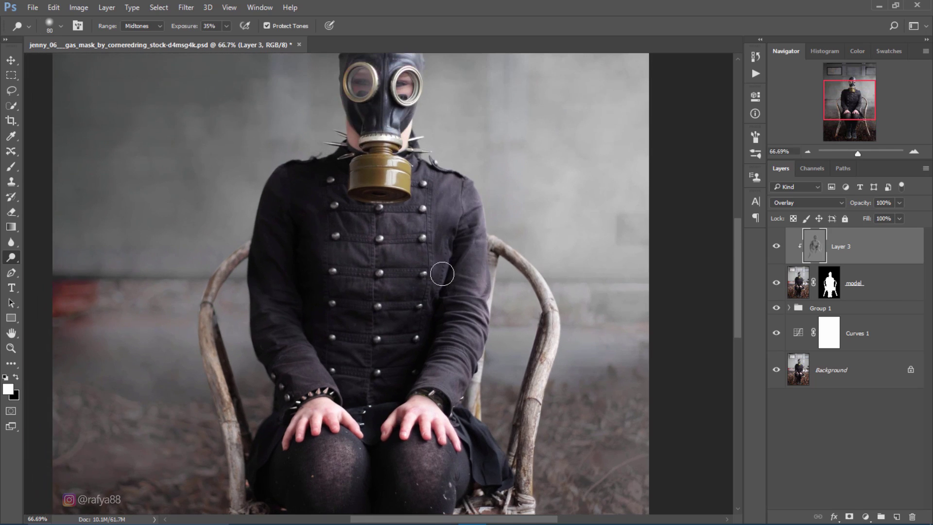
# Step: Toggle Layer 3's visibility to compare the dodge-and-burn before and after
pyautogui.click(777, 247)
pyautogui.scroll(-2, 515, 236)
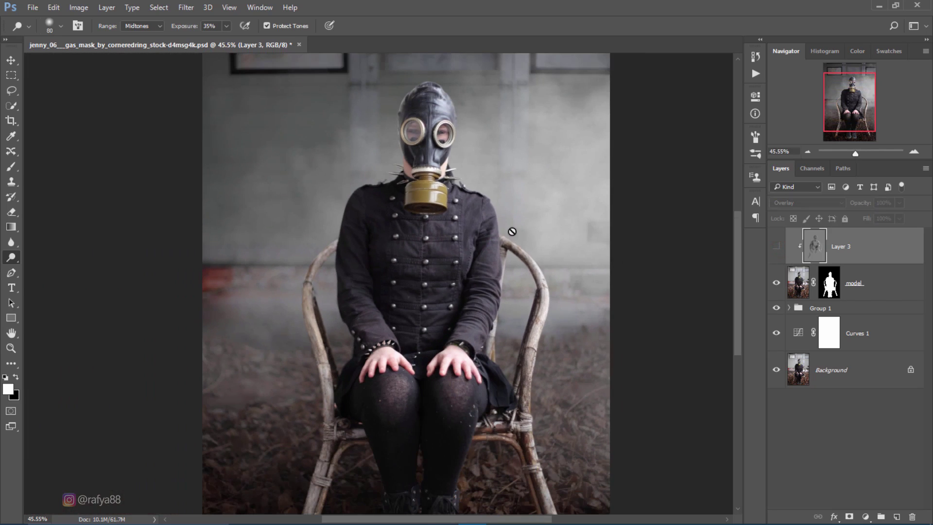
pyautogui.click(777, 247)
pyautogui.click(776, 246)
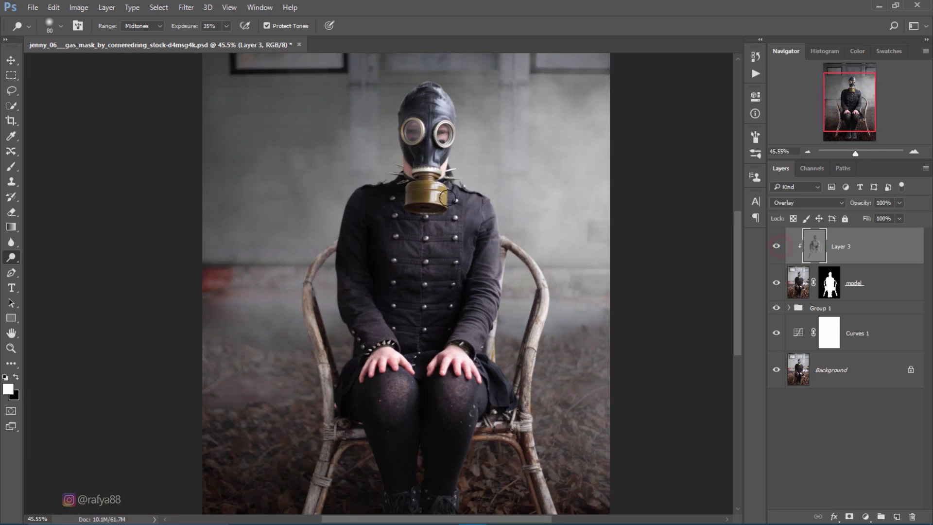
pyautogui.scroll(-2, 447, 198)
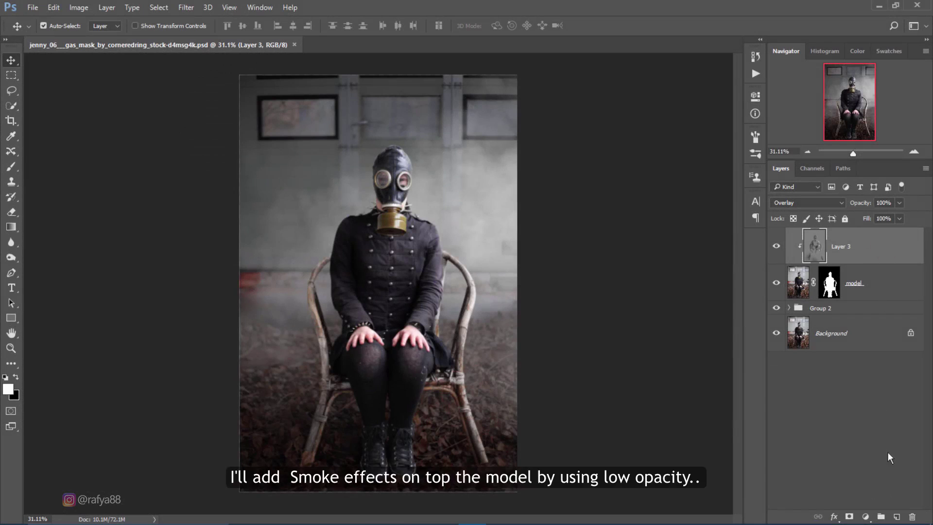
# Step: Add a new Layer 4 and choose a smoke-shaped brush preset at about 448 px
pyautogui.click(901, 514)
pyautogui.press('b')
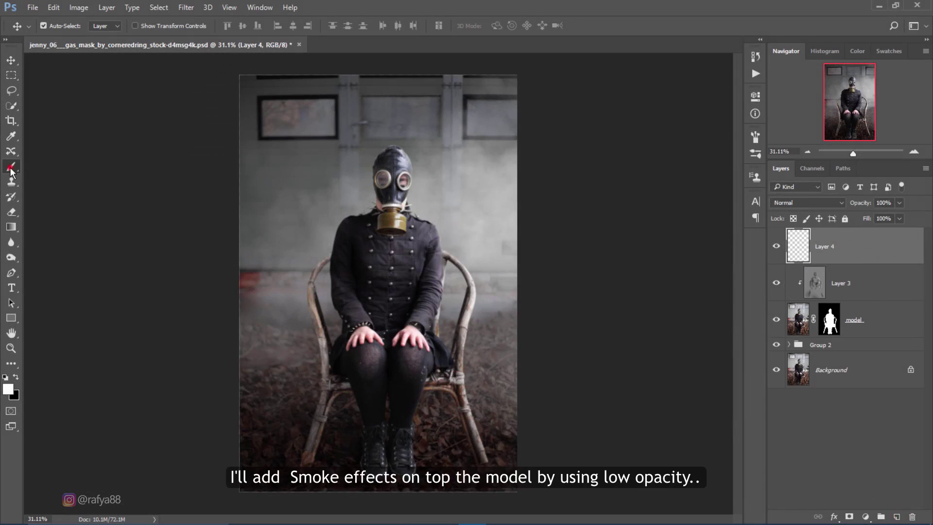
pyautogui.rightClick(383, 266)
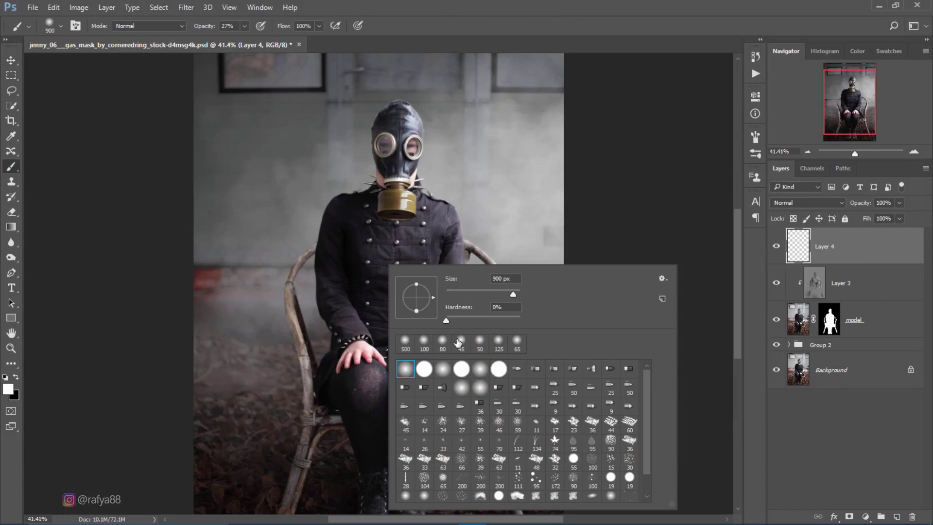
pyautogui.scroll(-2, 592, 423)
pyautogui.click(549, 474)
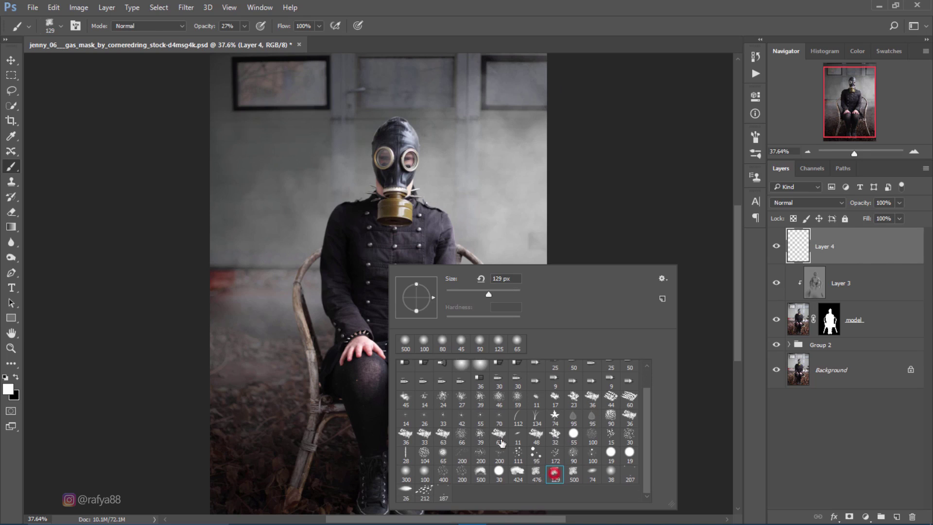
pyautogui.click(509, 290)
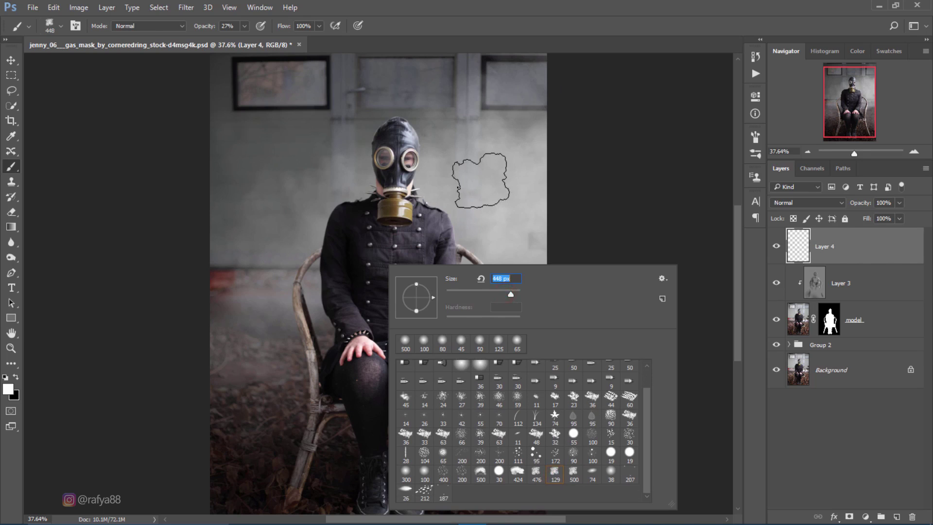
pyautogui.click(478, 185)
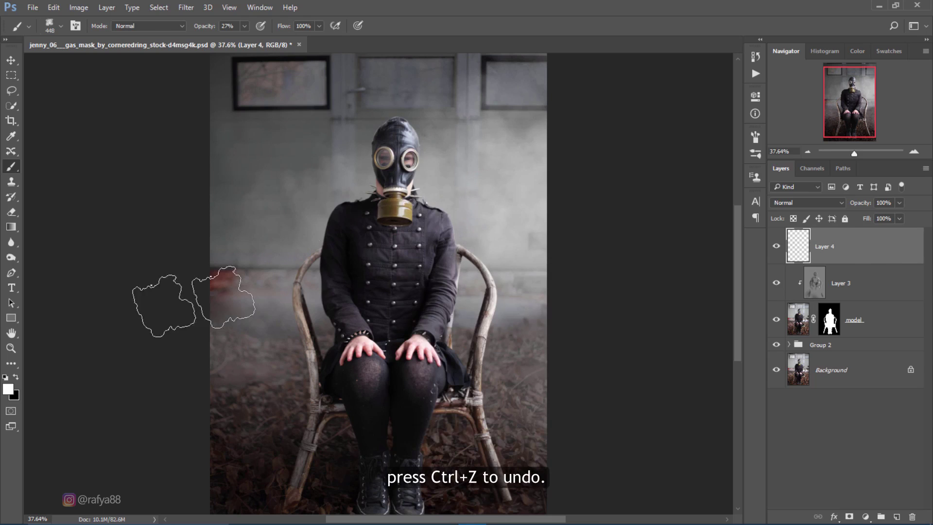
# Step: Try an 800 px smoke stroke at 19% opacity, then undo it as too strong
pyautogui.moveTo(207, 30); pyautogui.dragTo(217, 30)
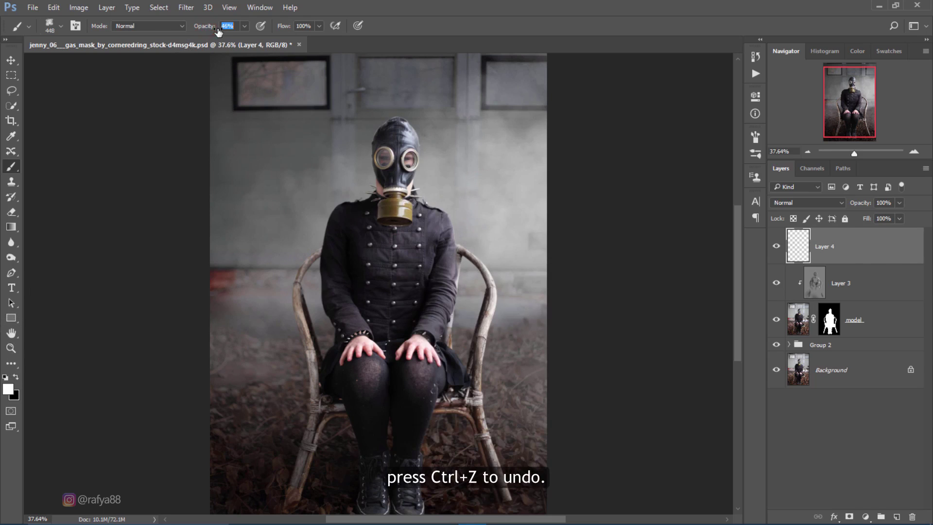
pyautogui.press('[')
pyautogui.press(']')
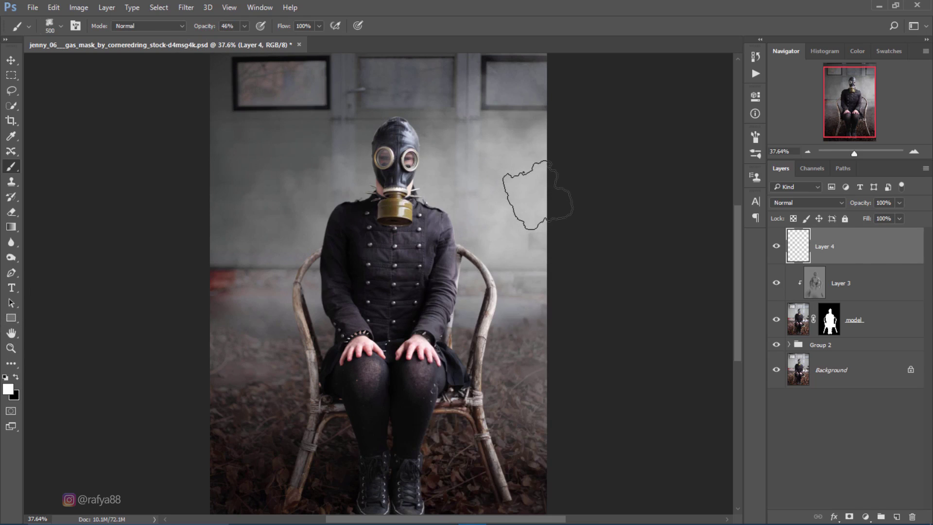
pyautogui.press(']')
pyautogui.press(']')
pyautogui.press(']')
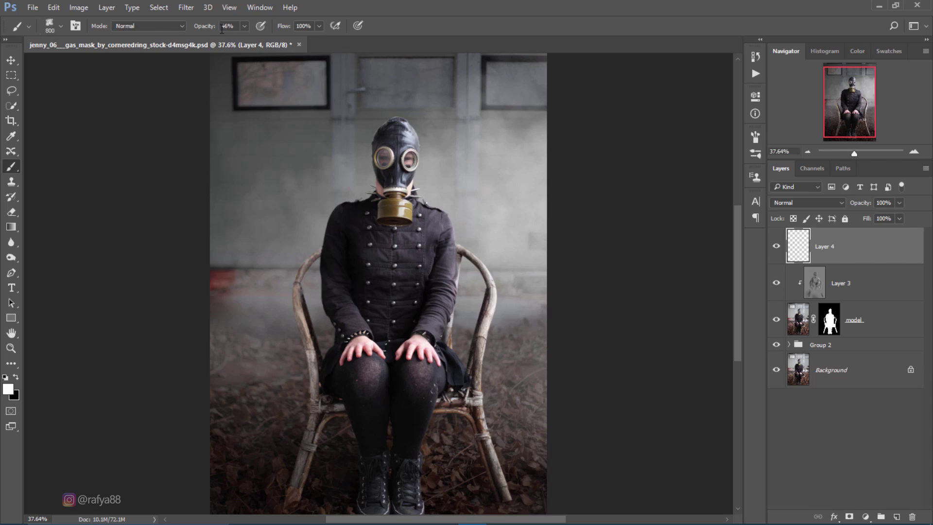
pyautogui.moveTo(208, 31); pyautogui.dragTo(195, 31)
pyautogui.moveTo(486, 234); pyautogui.dragTo(438, 262)
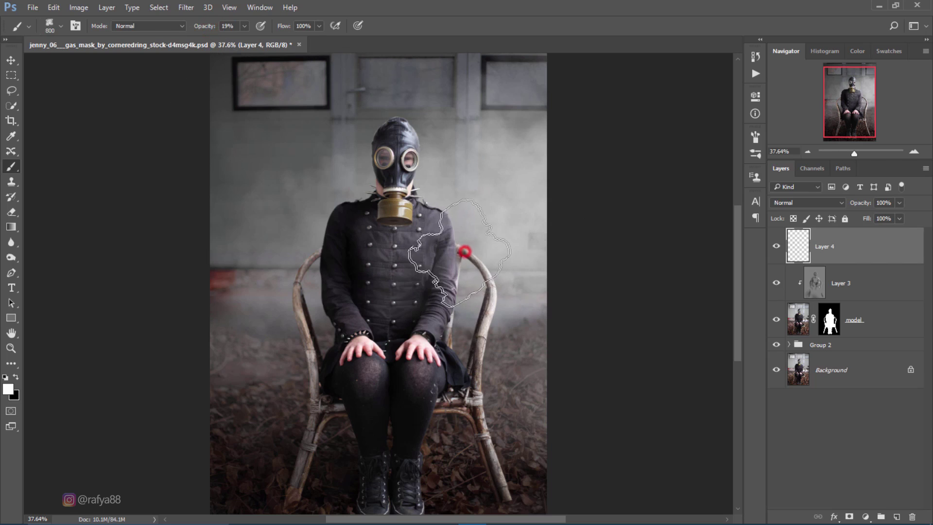
pyautogui.hotkey('ctrl', 'z')
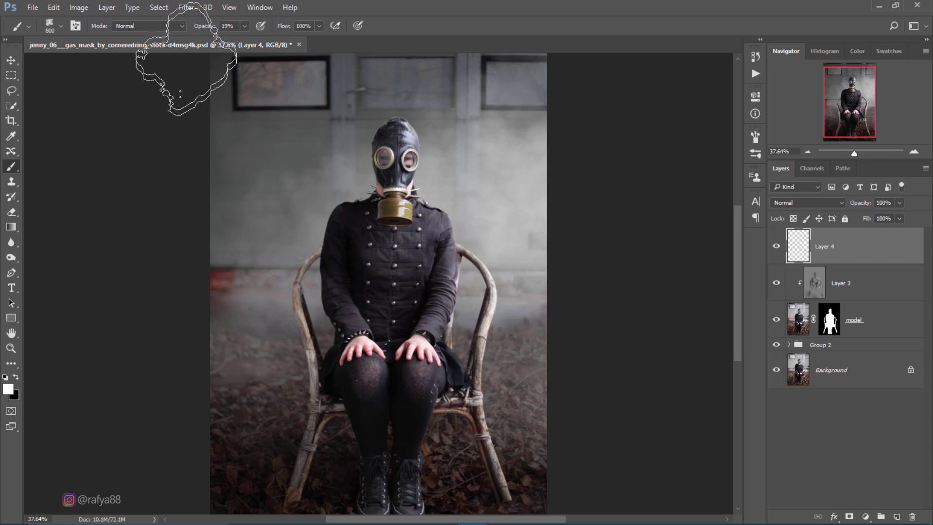
# Step: At about 7% opacity, paint faint smoke around the chair and beside the gas mask
pyautogui.moveTo(207, 28); pyautogui.dragTo(203, 29)
pyautogui.press('[')
pyautogui.press('[')
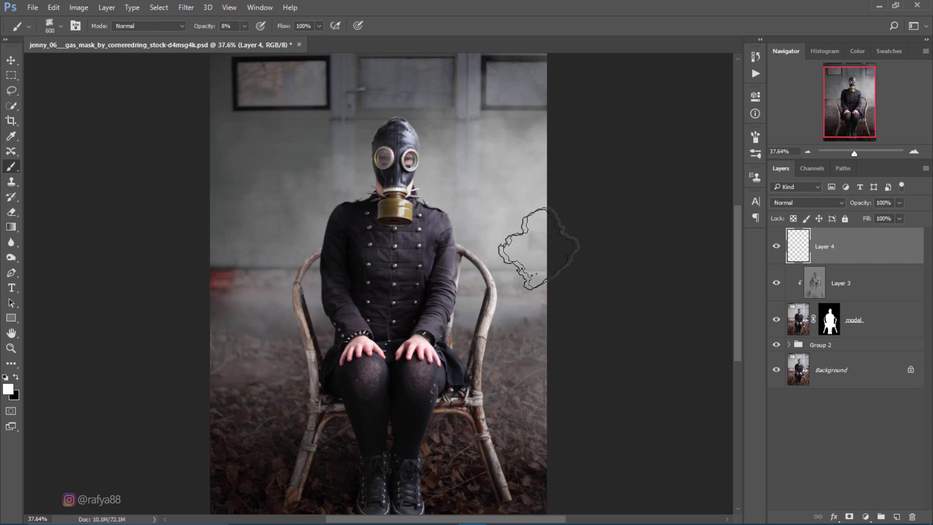
pyautogui.moveTo(521, 255)
pyautogui.mouseDown()
pyautogui.moveTo(509, 282)
pyautogui.moveTo(515, 344)
pyautogui.mouseUp()
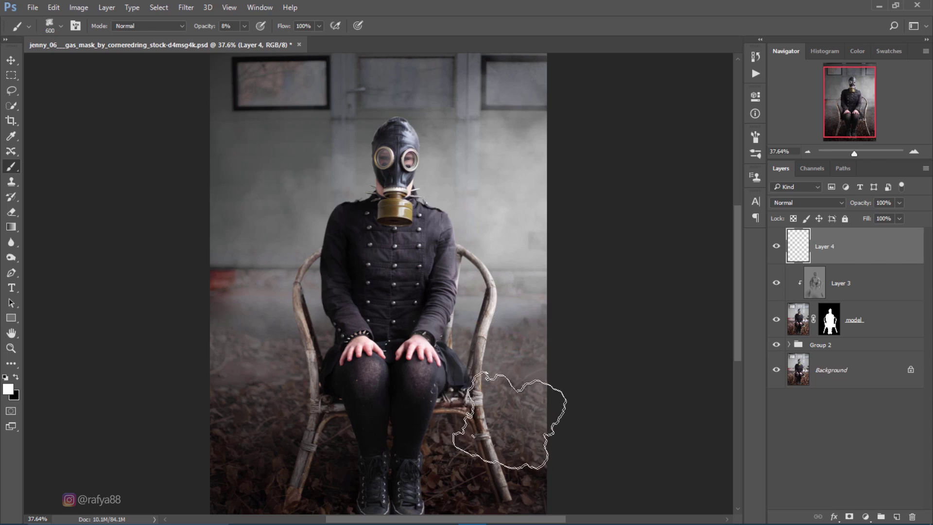
pyautogui.moveTo(455, 156); pyautogui.dragTo(309, 229)
pyautogui.press('[')
pyautogui.moveTo(298, 308); pyautogui.dragTo(271, 386)
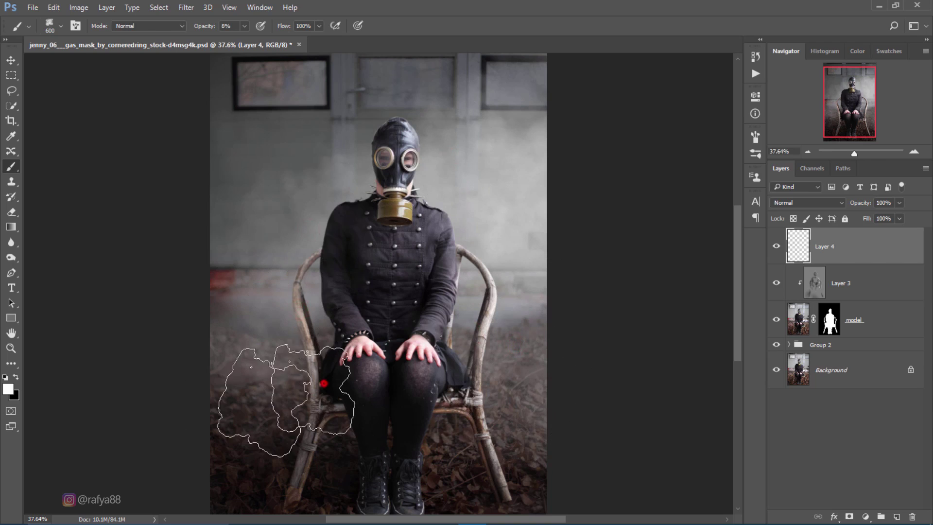
pyautogui.moveTo(428, 226); pyautogui.dragTo(466, 233)
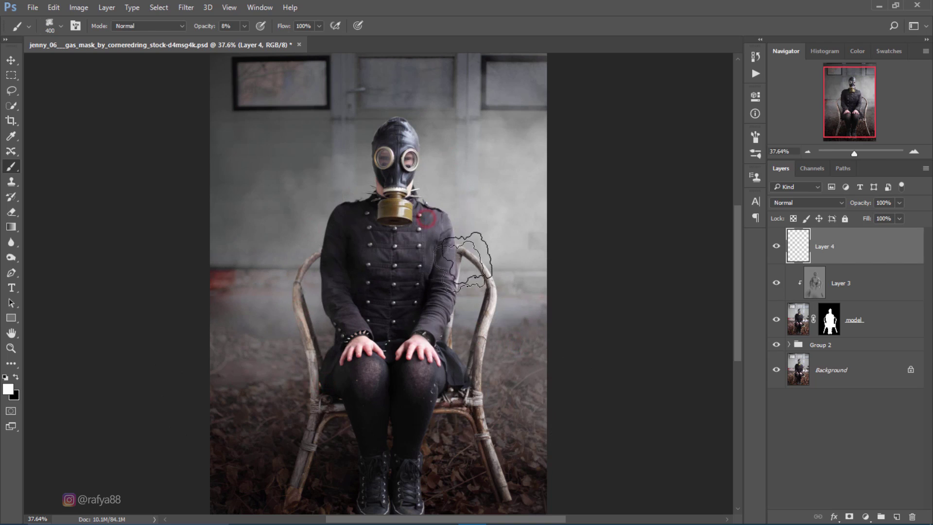
# Step: Add haze around the boots and along the photo's bottom, enlarging the brush up to 1400
pyautogui.press('[')
pyautogui.scroll(-2, 481, 211)
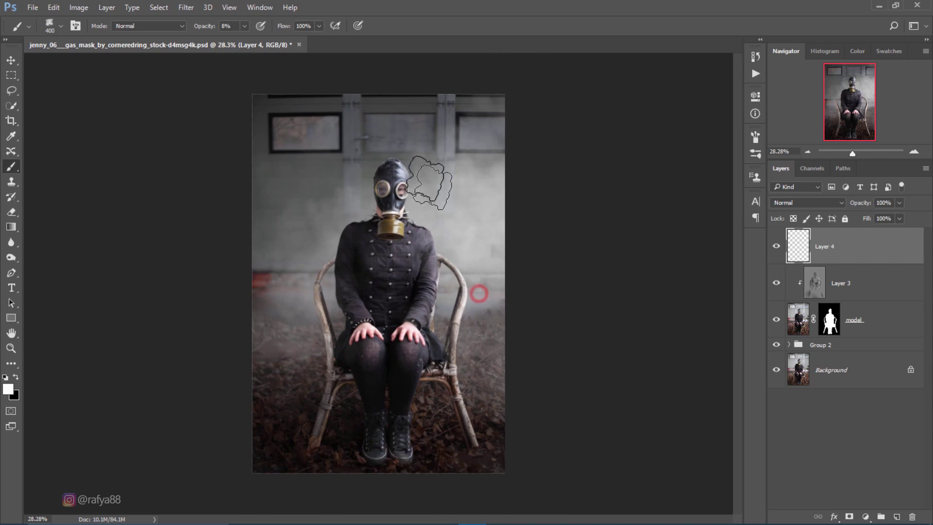
pyautogui.moveTo(475, 294); pyautogui.dragTo(417, 167)
pyautogui.press(']')
pyautogui.press(']')
pyautogui.press(']')
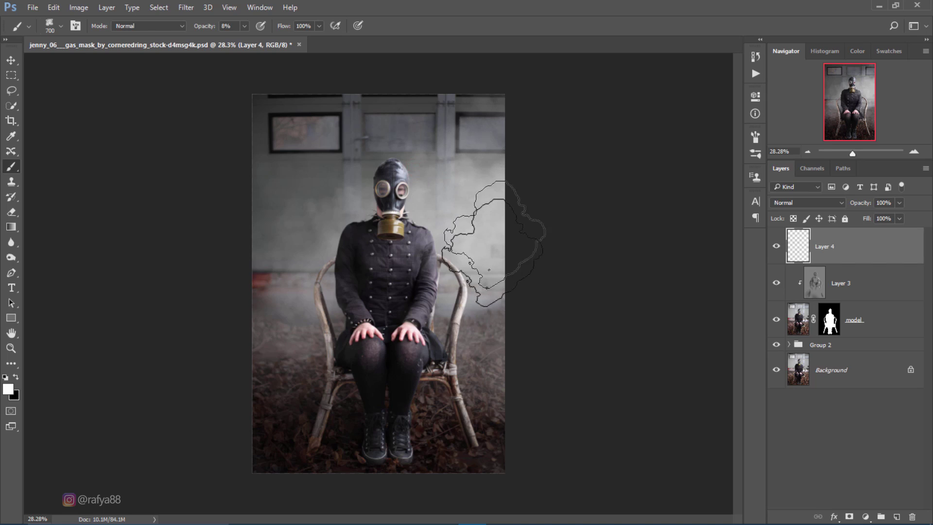
pyautogui.click(491, 257)
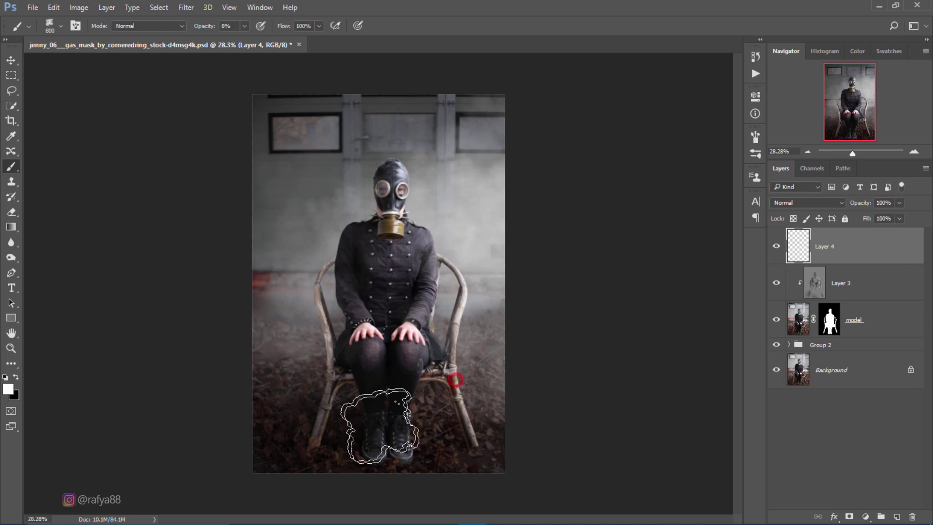
pyautogui.moveTo(408, 417); pyautogui.dragTo(331, 384)
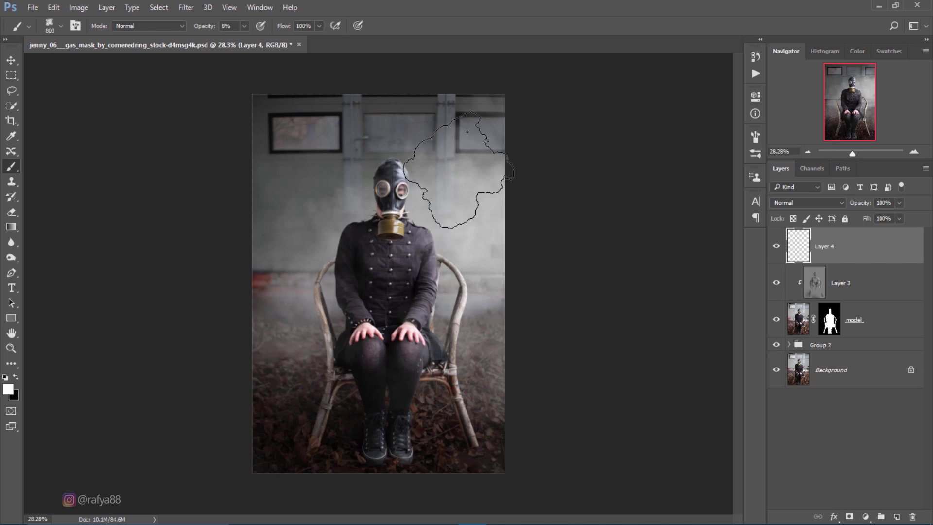
pyautogui.scroll(1, 498, 280)
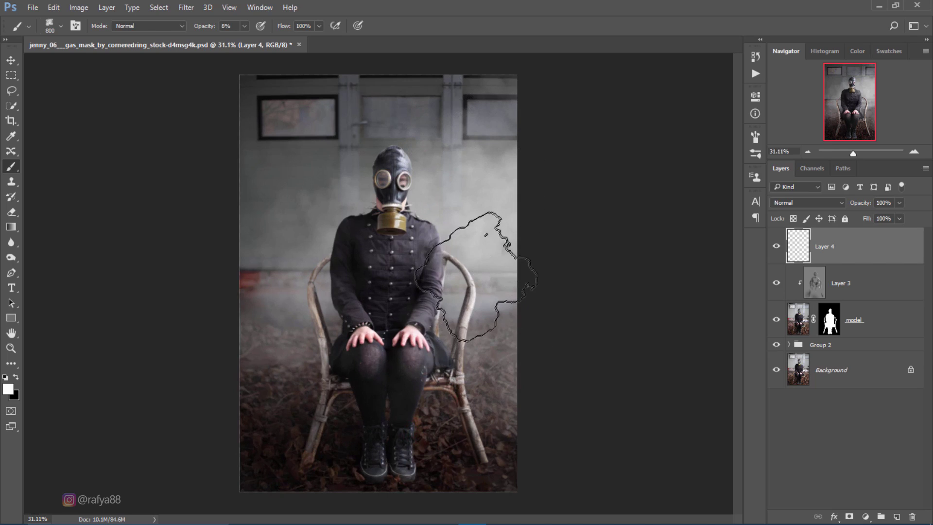
pyautogui.scroll(-3, 470, 262)
pyautogui.scroll(-3, 470, 262)
pyautogui.press(']')
pyautogui.press(']')
pyautogui.press(']')
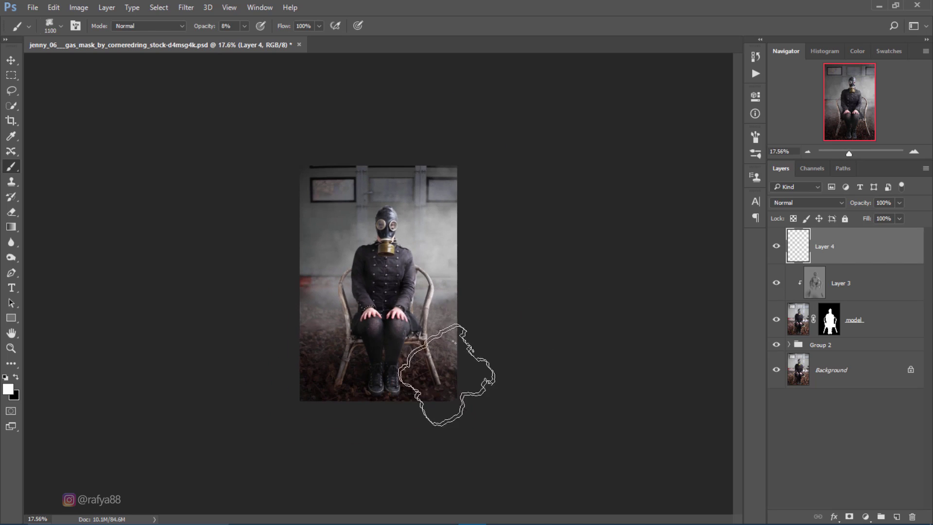
pyautogui.moveTo(448, 398); pyautogui.dragTo(384, 425)
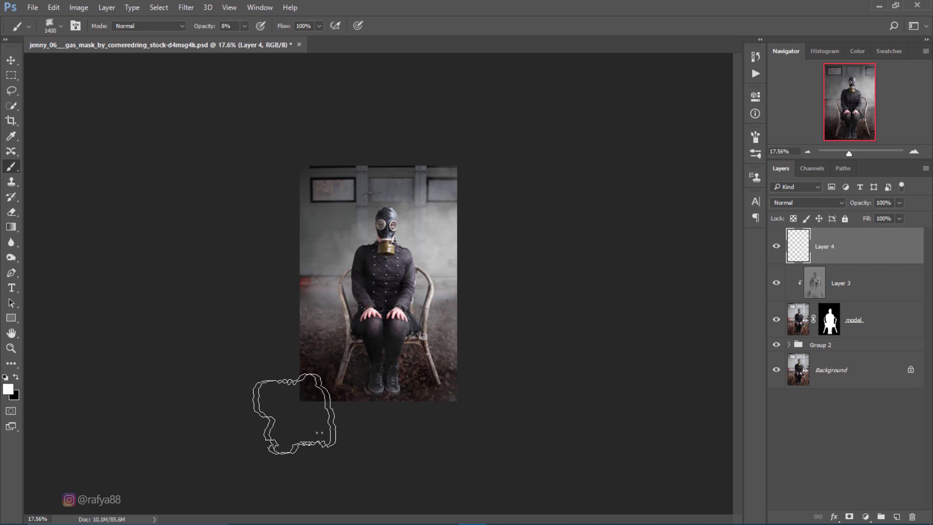
# Step: Toggle Layer 4 to compare the image with and without smoke, keeping it selected
pyautogui.scroll(4, 433, 199)
pyautogui.scroll(1, 433, 199)
pyautogui.click(775, 247)
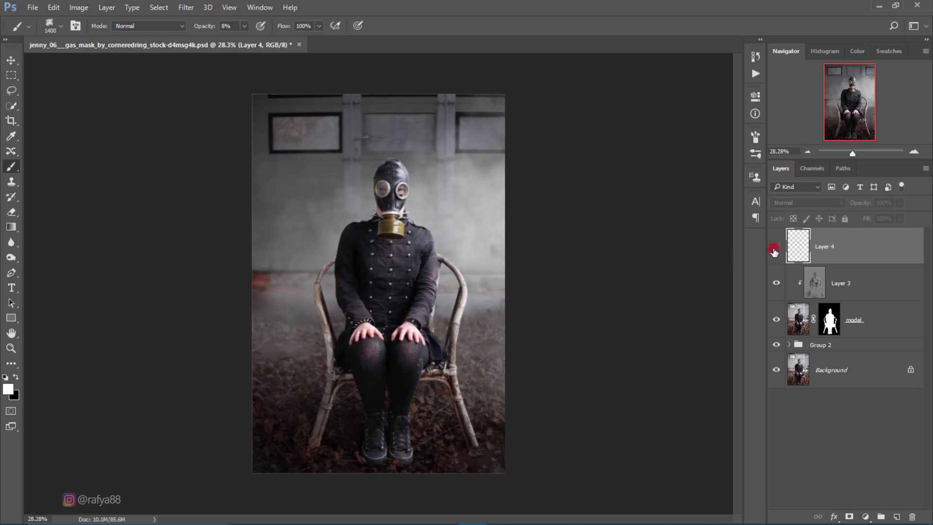
pyautogui.click(776, 247)
pyautogui.click(776, 247)
pyautogui.scroll(2, 428, 192)
pyautogui.scroll(-1, 428, 192)
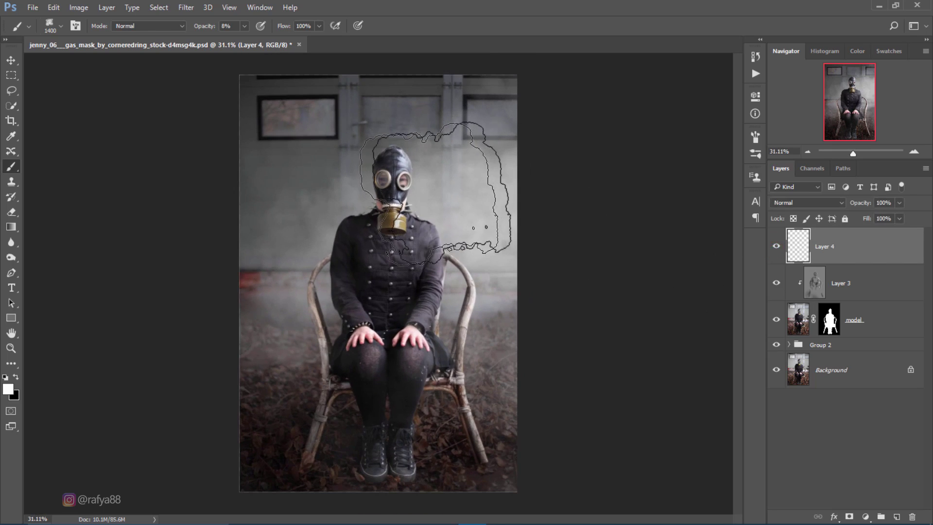
pyautogui.click(863, 253)
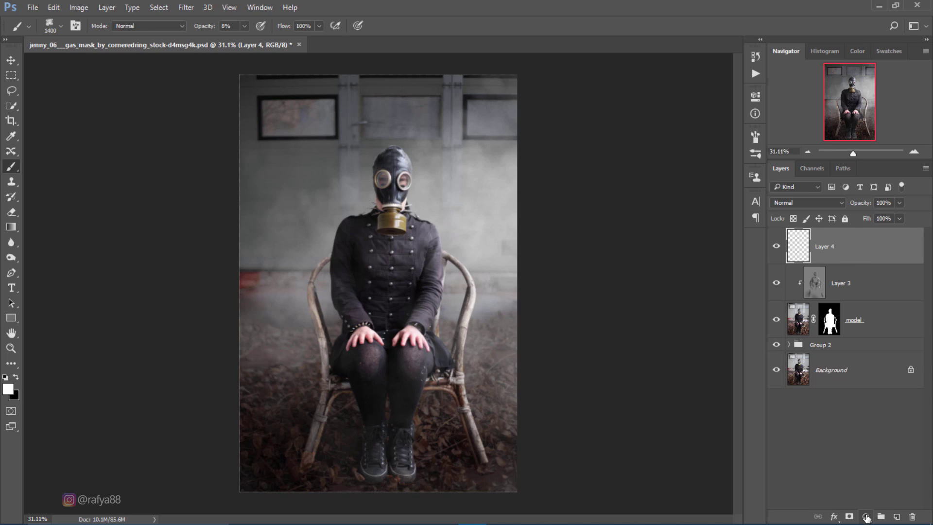
# Step: Add a muted blue Solid Color fill layer blended in Soft Light
pyautogui.click(867, 517)
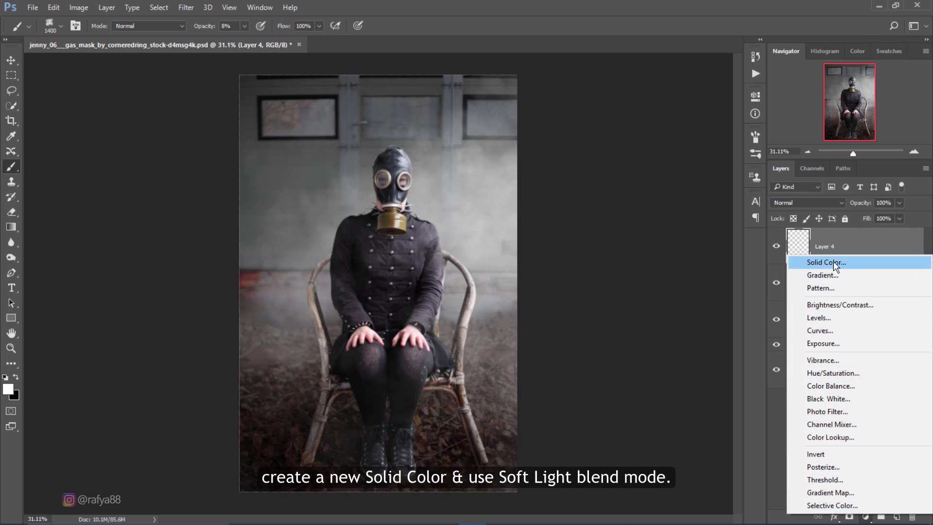
pyautogui.click(833, 262)
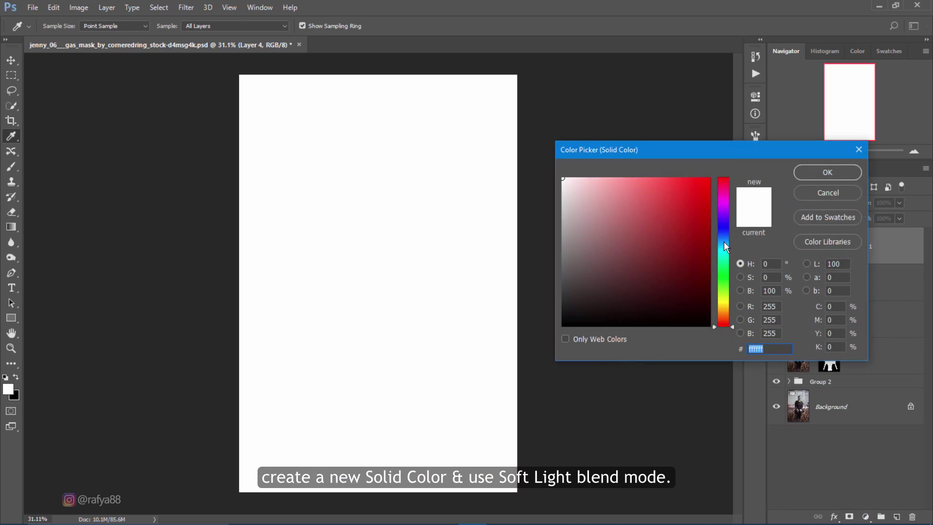
pyautogui.click(723, 240)
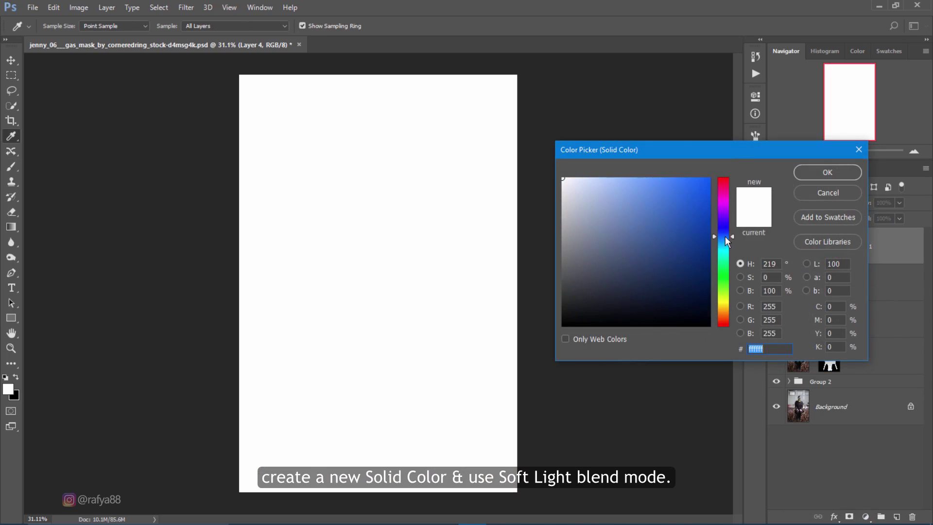
pyautogui.moveTo(626, 244); pyautogui.dragTo(627, 223)
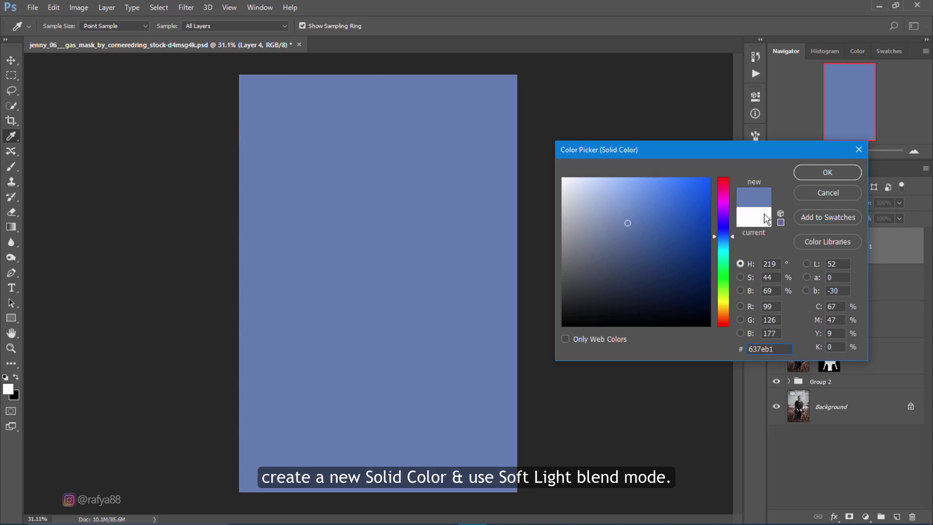
pyautogui.click(806, 174)
pyautogui.click(809, 203)
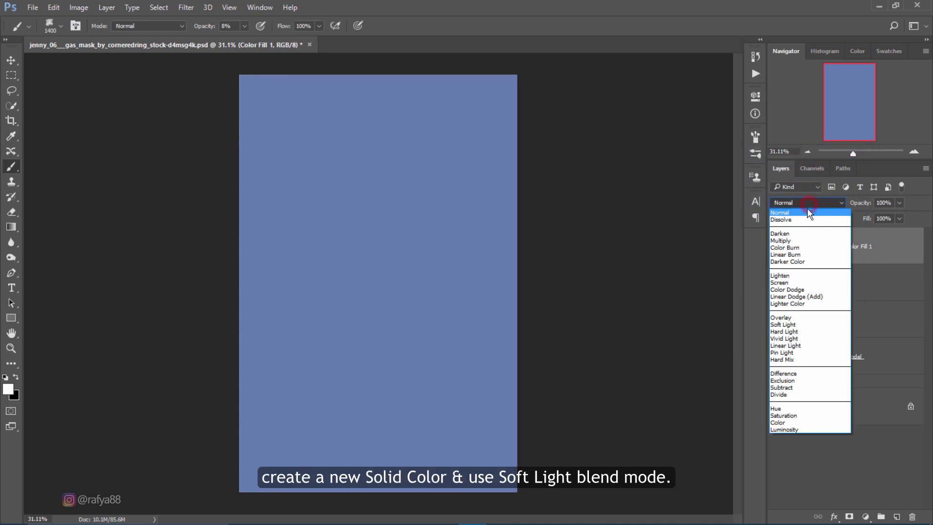
pyautogui.click(806, 321)
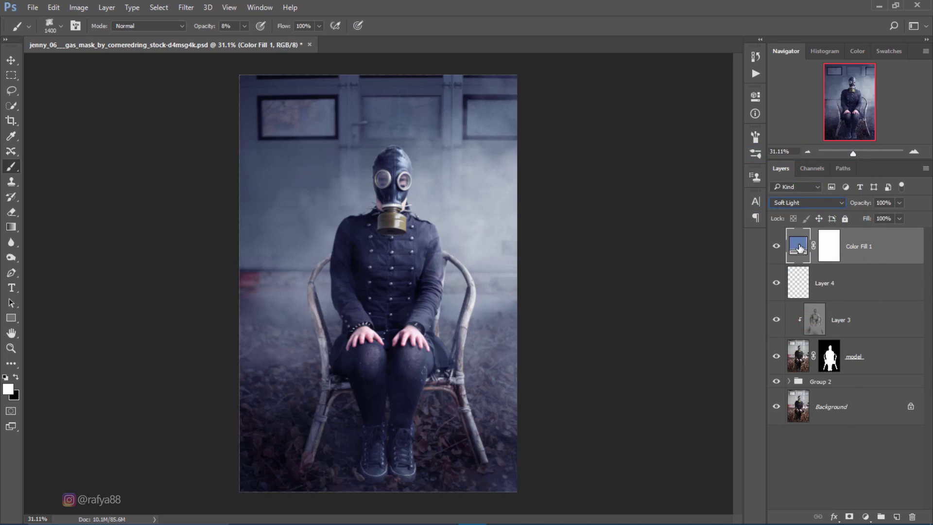
# Step: Refine the fill colour to a darker, slightly cyan blue, #496f97
pyautogui.doubleClick(800, 248)
pyautogui.moveTo(625, 225); pyautogui.dragTo(627, 221)
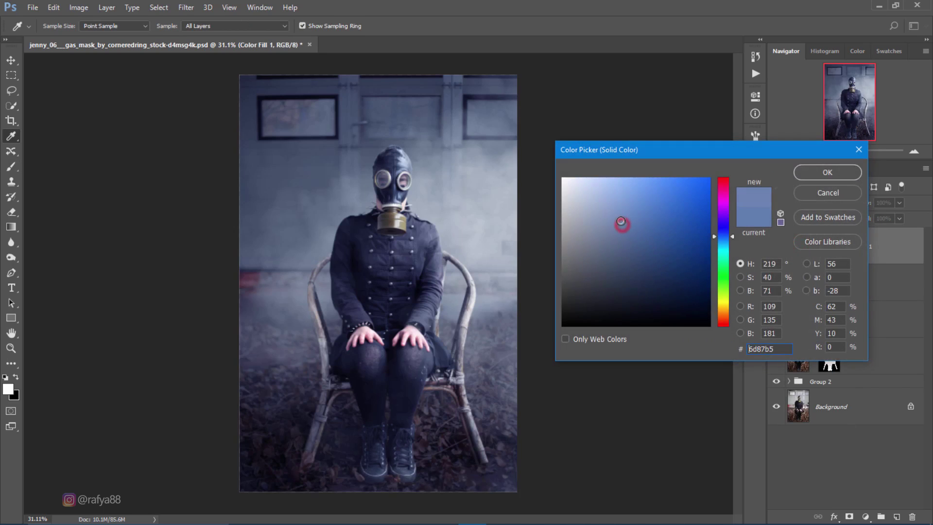
pyautogui.moveTo(727, 239); pyautogui.dragTo(727, 240)
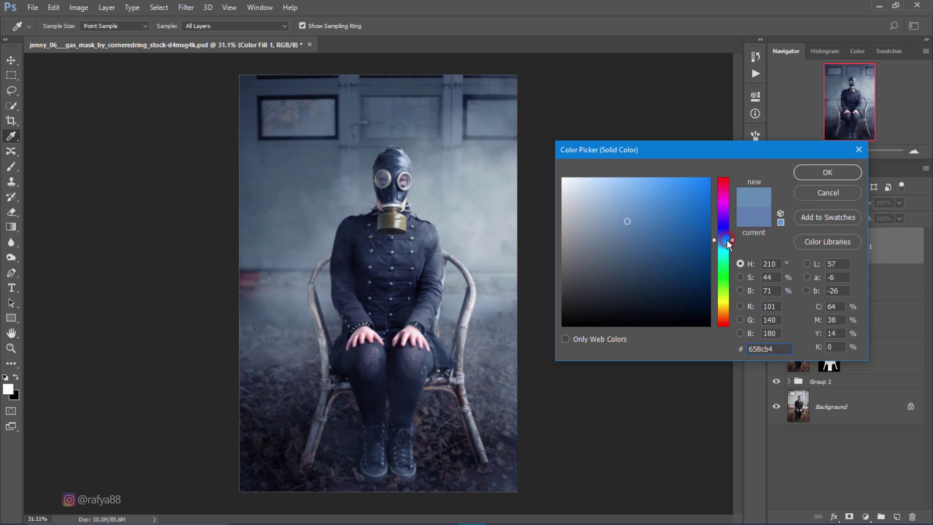
pyautogui.moveTo(632, 234); pyautogui.dragTo(639, 238)
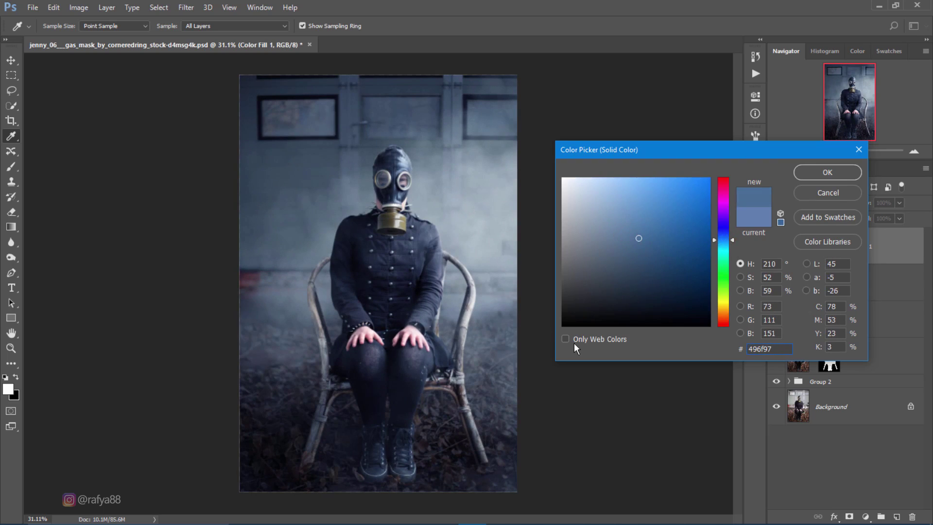
pyautogui.click(828, 173)
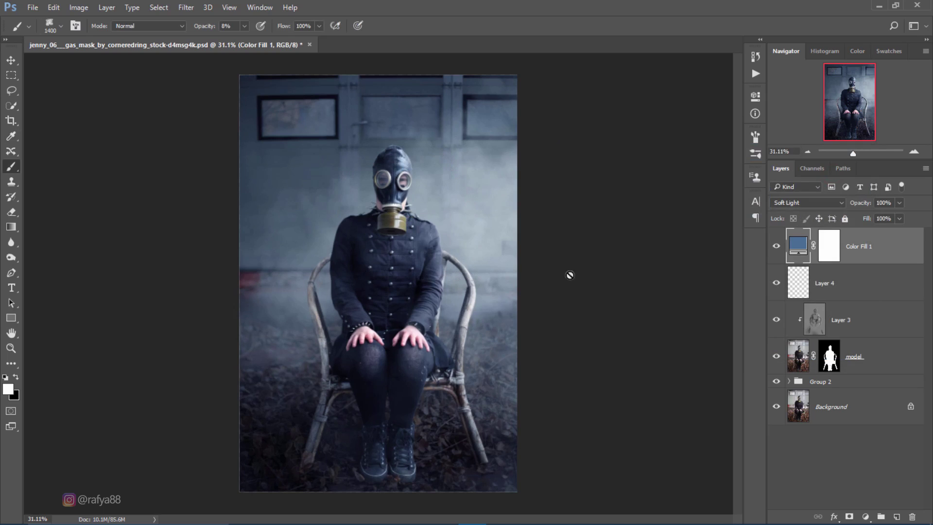
# Step: Add a Curves adjustment and raise the Blue shadows while pulling down the blue midtones
pyautogui.click(866, 516)
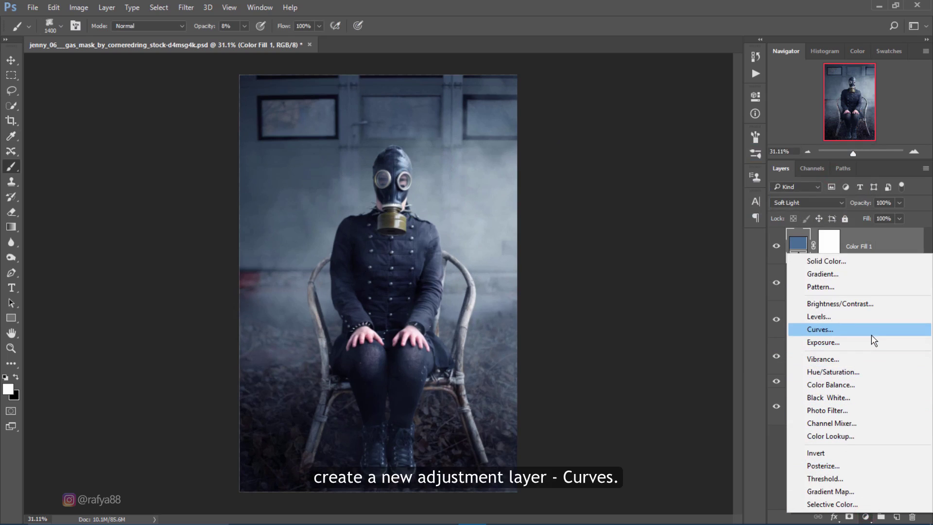
pyautogui.click(871, 334)
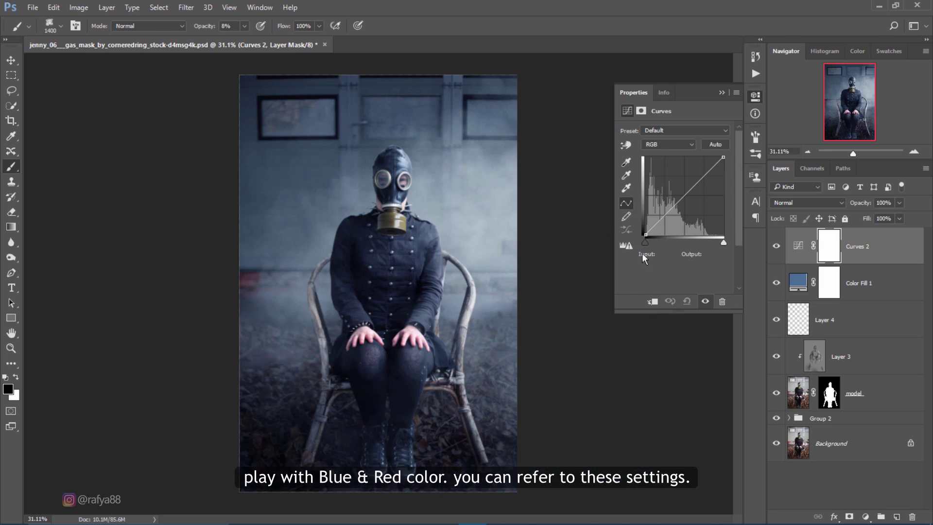
pyautogui.click(665, 144)
pyautogui.click(657, 175)
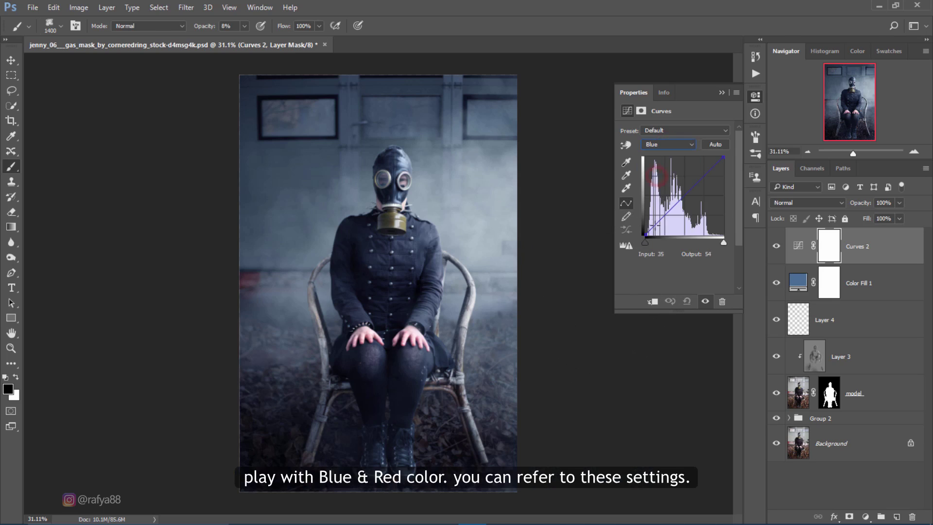
pyautogui.moveTo(646, 237); pyautogui.dragTo(645, 233)
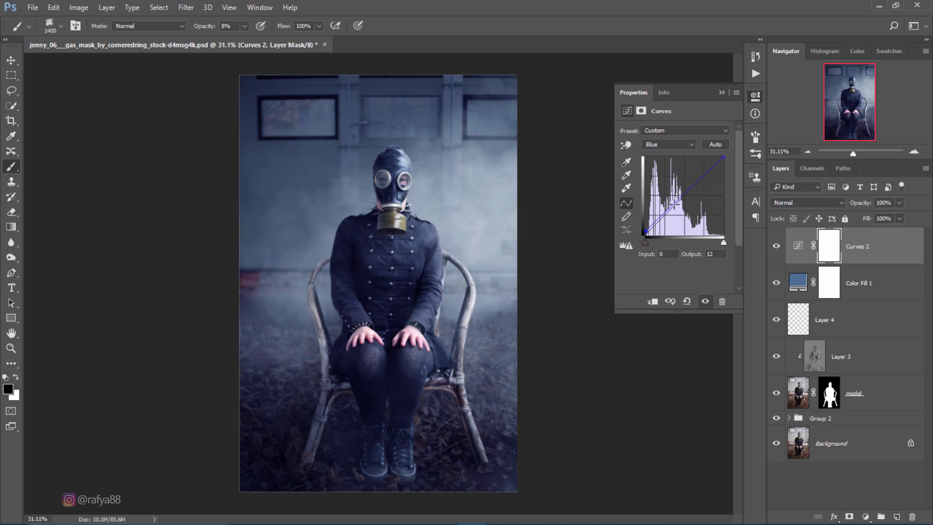
pyautogui.moveTo(676, 203); pyautogui.dragTo(677, 210)
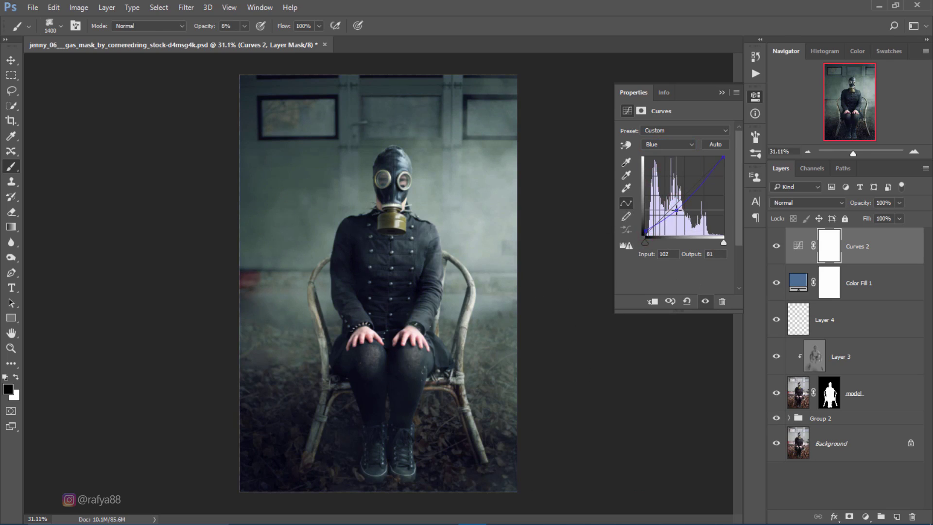
pyautogui.moveTo(645, 230); pyautogui.dragTo(646, 233)
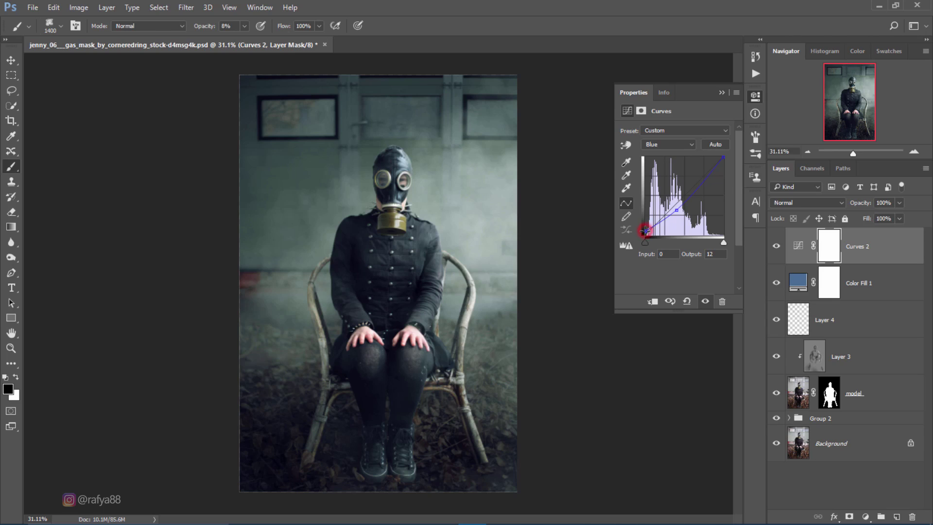
# Step: Lift the Red shadows slightly, then reshape the Blue curve to input 125, output 108
pyautogui.click(674, 144)
pyautogui.click(671, 161)
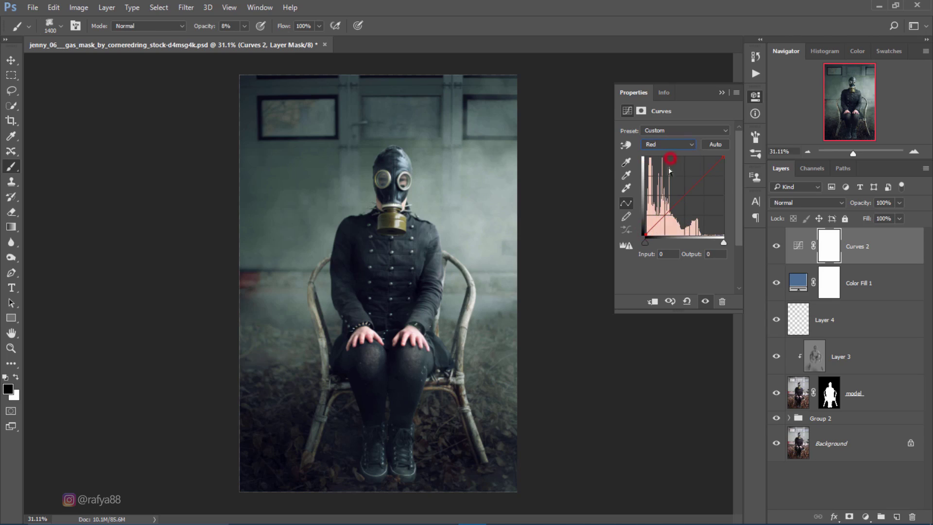
pyautogui.moveTo(646, 234); pyautogui.dragTo(644, 231)
pyautogui.click(669, 144)
pyautogui.click(666, 173)
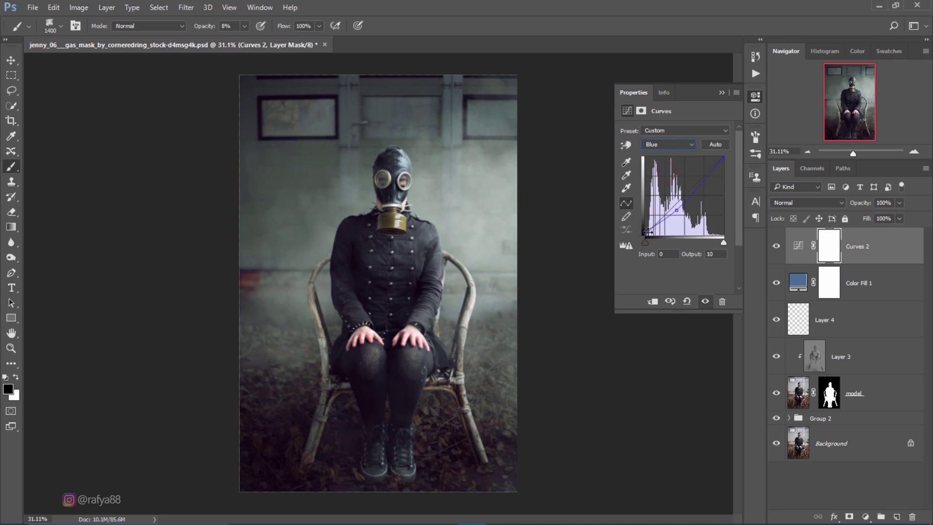
pyautogui.moveTo(648, 232); pyautogui.dragTo(685, 206)
pyautogui.moveTo(689, 205); pyautogui.dragTo(688, 201)
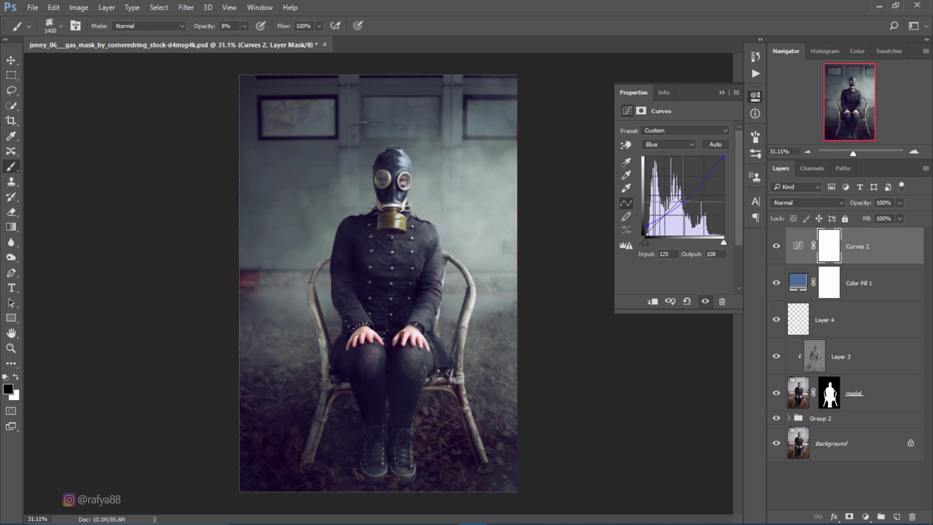
# Step: Toggle Curves 2's visibility to compare the blue-purple grade
pyautogui.click(726, 93)
pyautogui.click(776, 246)
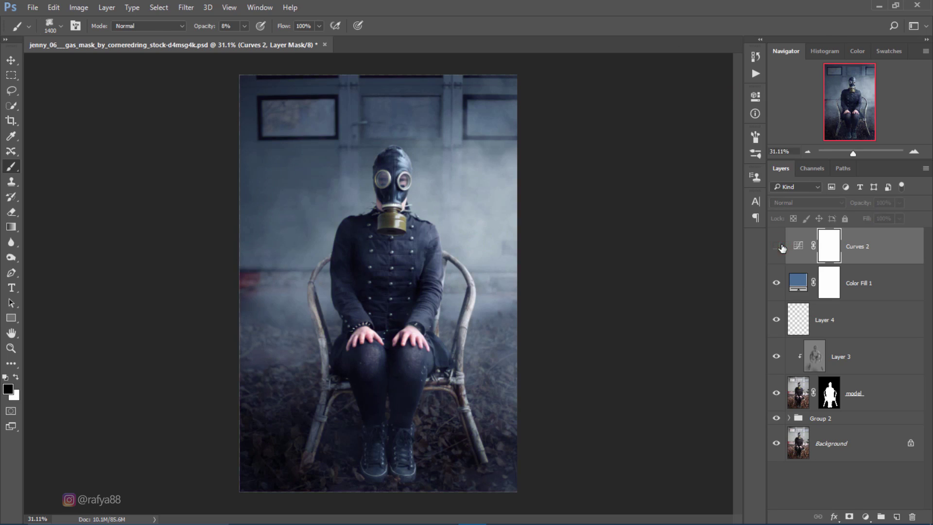
pyautogui.click(777, 246)
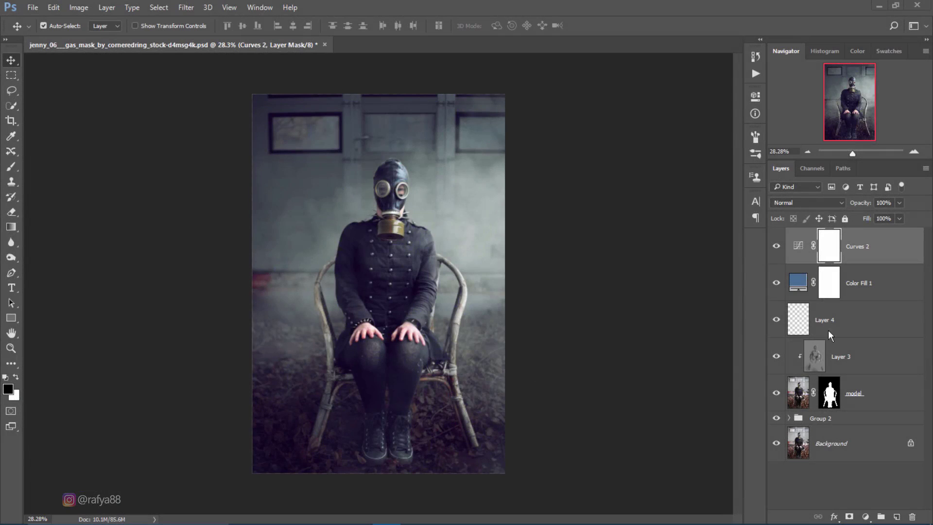
# Step: Add a Color Balance adjustment layer and nudge its midtones toward cyan and blue
pyautogui.click(866, 516)
pyautogui.click(902, 387)
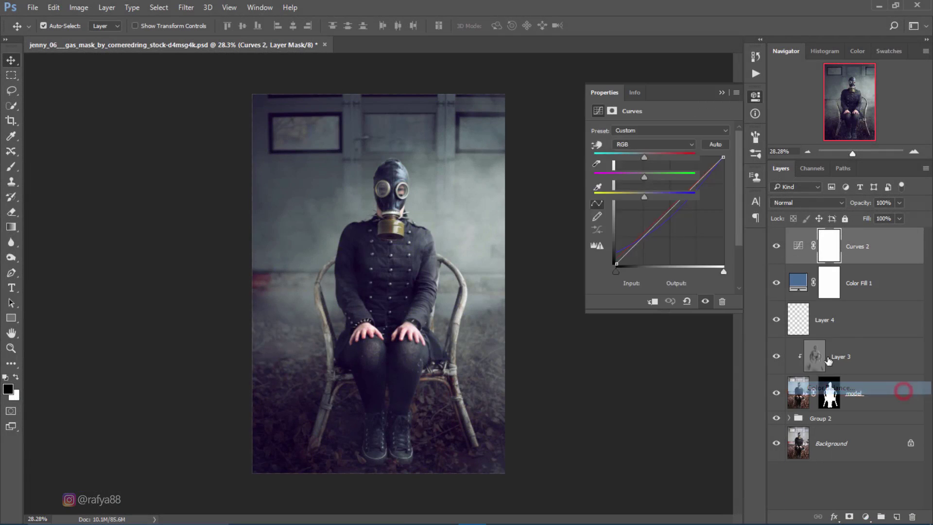
pyautogui.moveTo(644, 155); pyautogui.dragTo(642, 156)
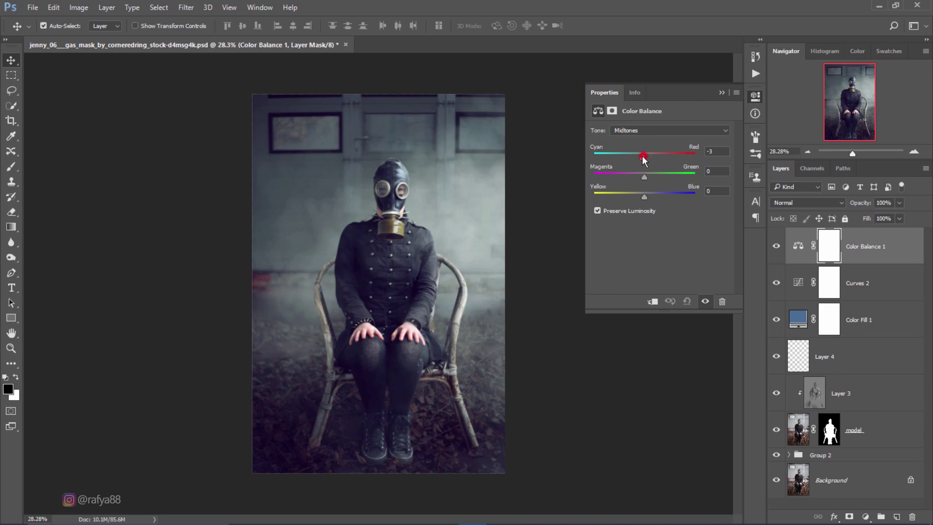
pyautogui.click(647, 195)
# Step: Shift the Color Balance highlights toward yellow and keep the Color Balance 1 layer visible
pyautogui.click(654, 130)
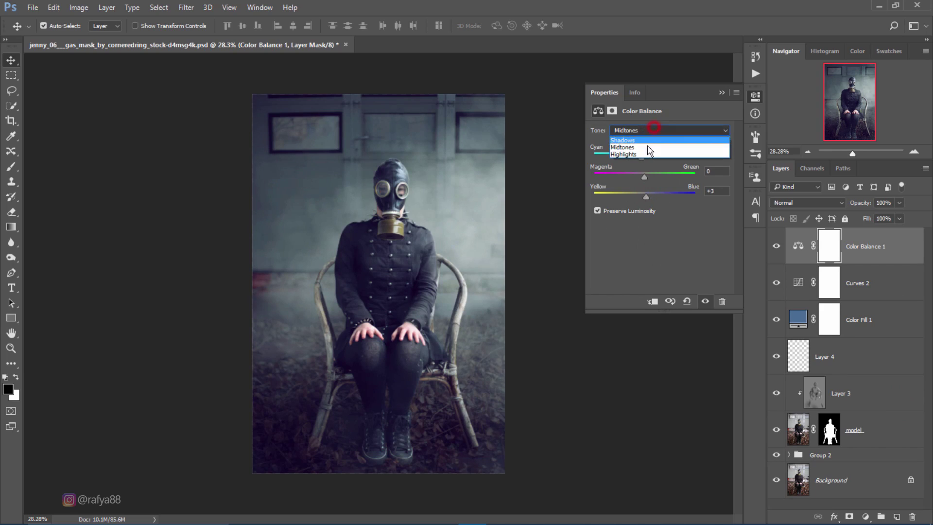
pyautogui.click(647, 151)
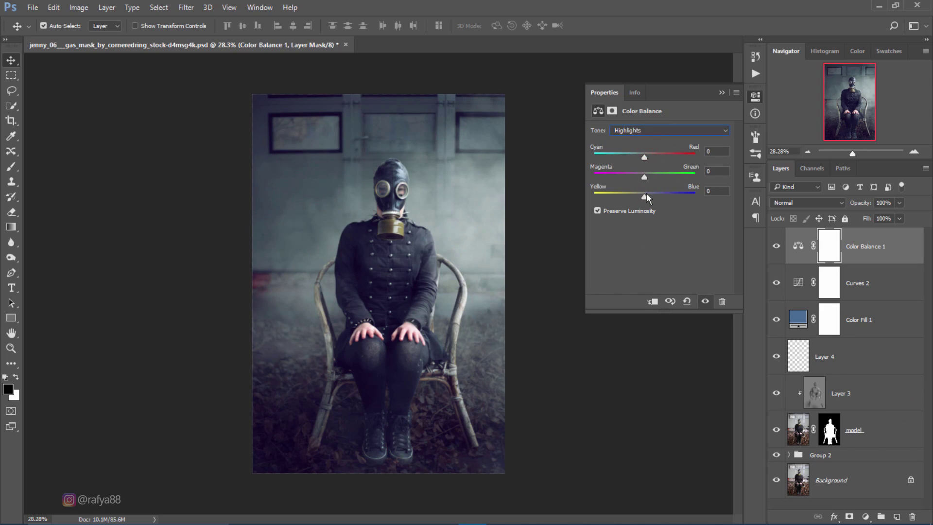
pyautogui.moveTo(645, 196); pyautogui.dragTo(641, 197)
pyautogui.click(722, 92)
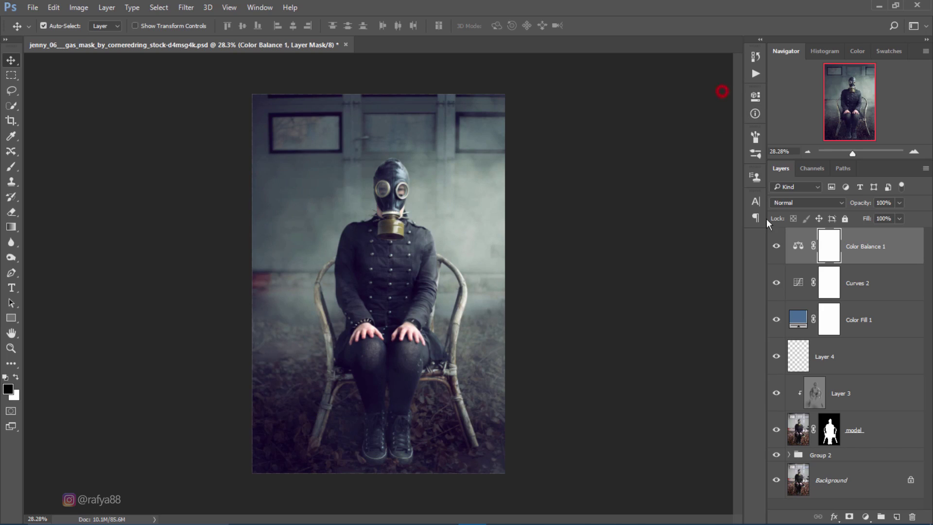
pyautogui.click(776, 245)
# Step: Merge all visible layers into a new Layer 5 and bring up the Camera Raw Filter
pyautogui.hotkey('ctrl', 'shift', 'alt', 'e')
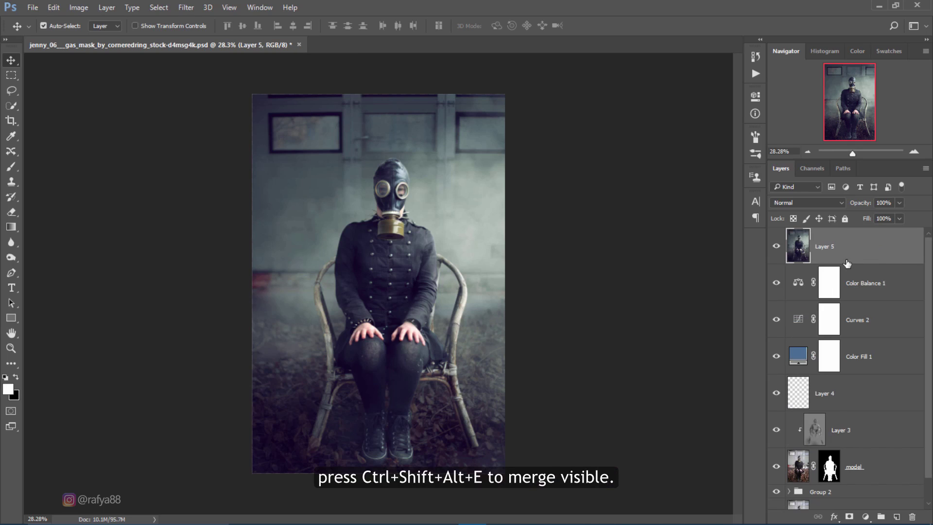
pyautogui.click(187, 8)
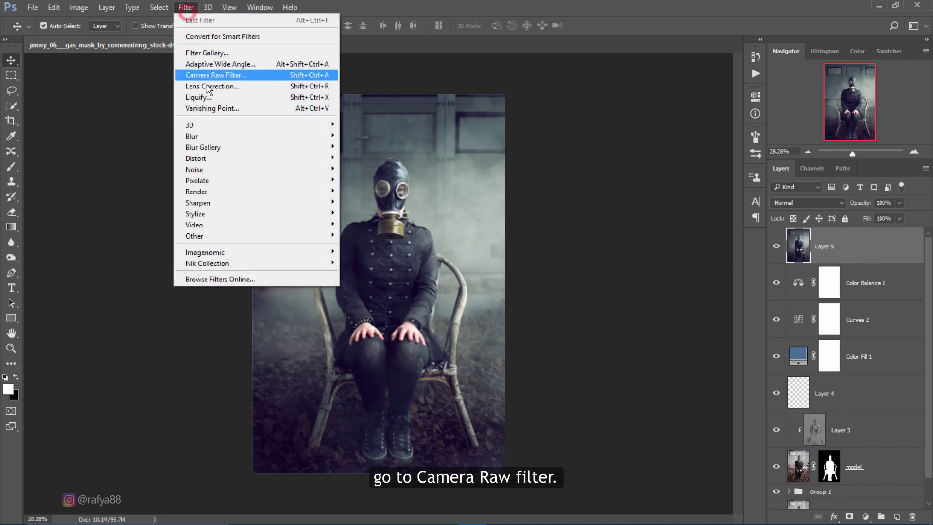
pyautogui.click(250, 77)
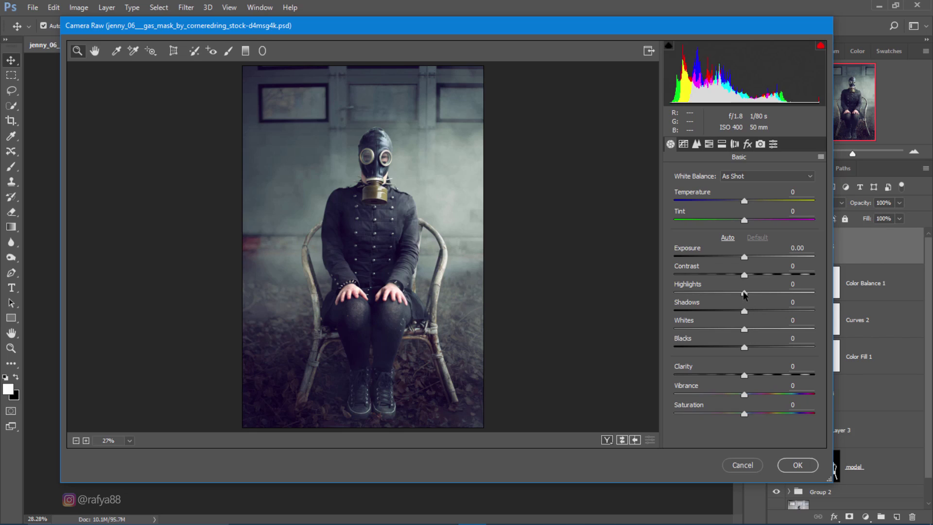
# Step: Apply Camera Raw with Highlights -12, Clarity +50 and Shadows +14, then compare before and after
pyautogui.moveTo(745, 295); pyautogui.dragTo(739, 295)
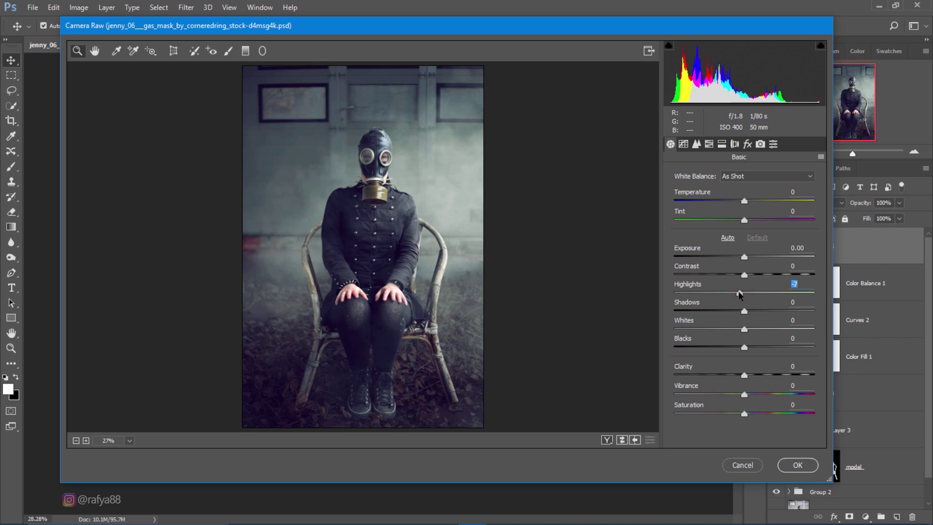
pyautogui.moveTo(746, 376); pyautogui.dragTo(781, 378)
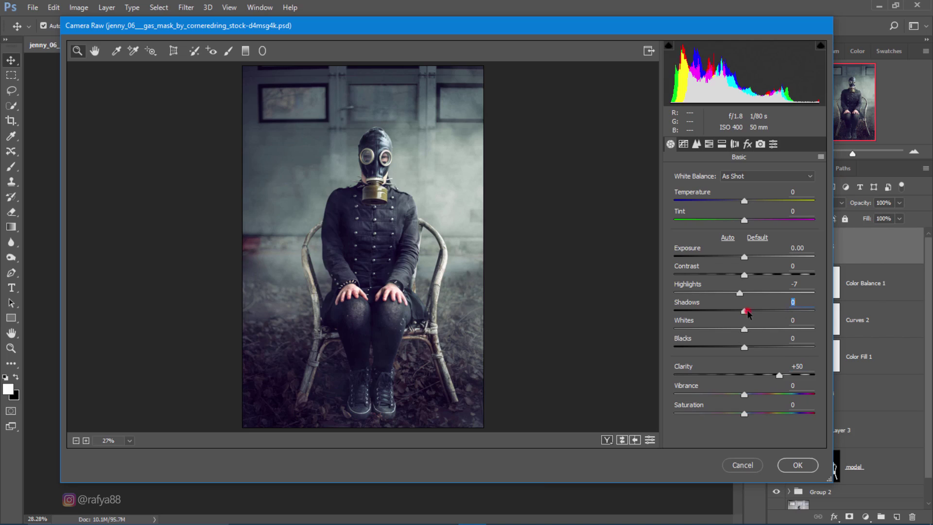
pyautogui.moveTo(744, 311)
pyautogui.mouseDown()
pyautogui.moveTo(759, 314)
pyautogui.moveTo(737, 295)
pyautogui.mouseUp()
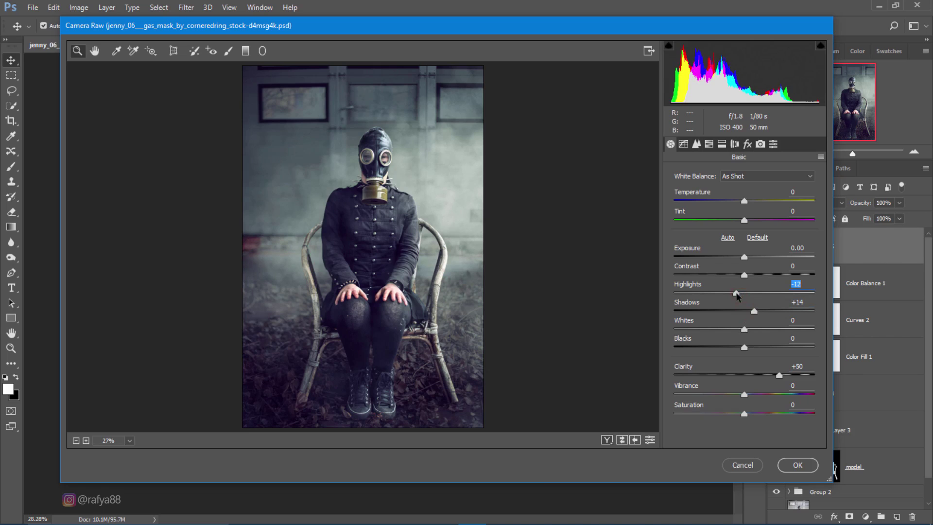
pyautogui.click(798, 465)
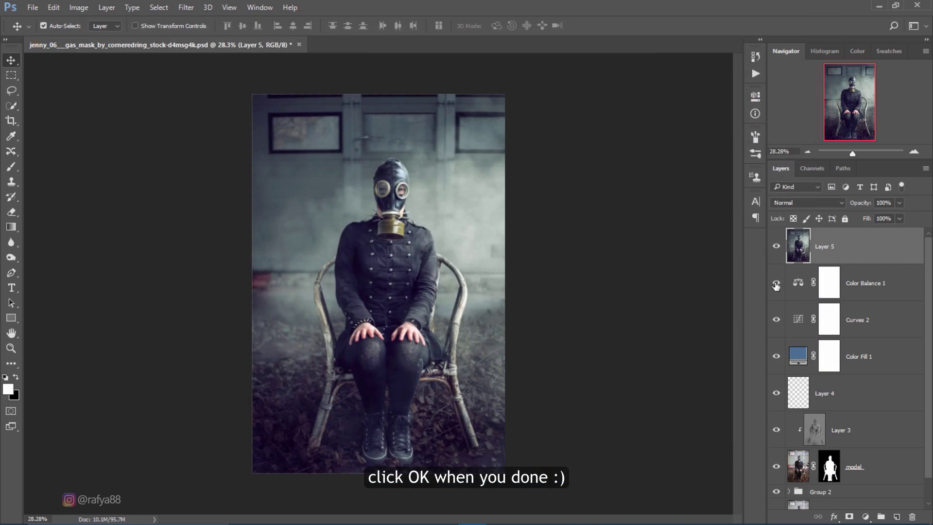
pyautogui.click(777, 246)
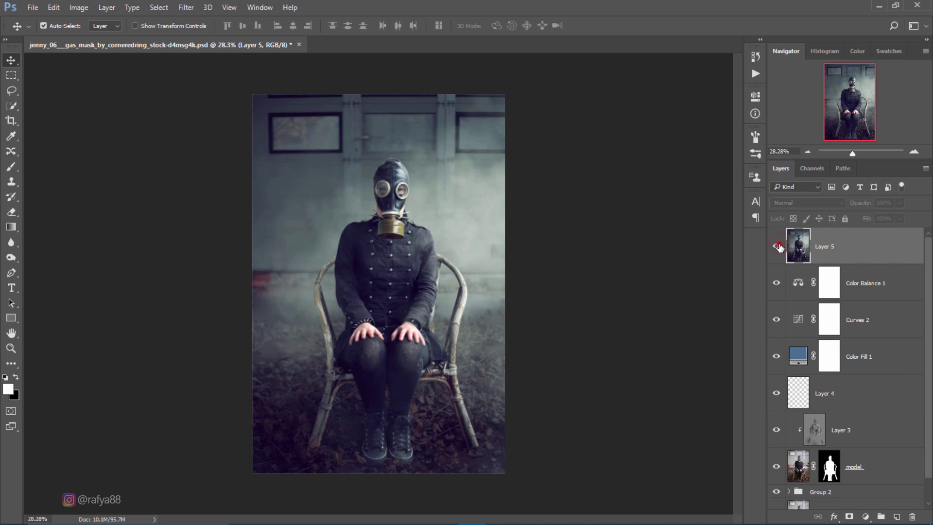